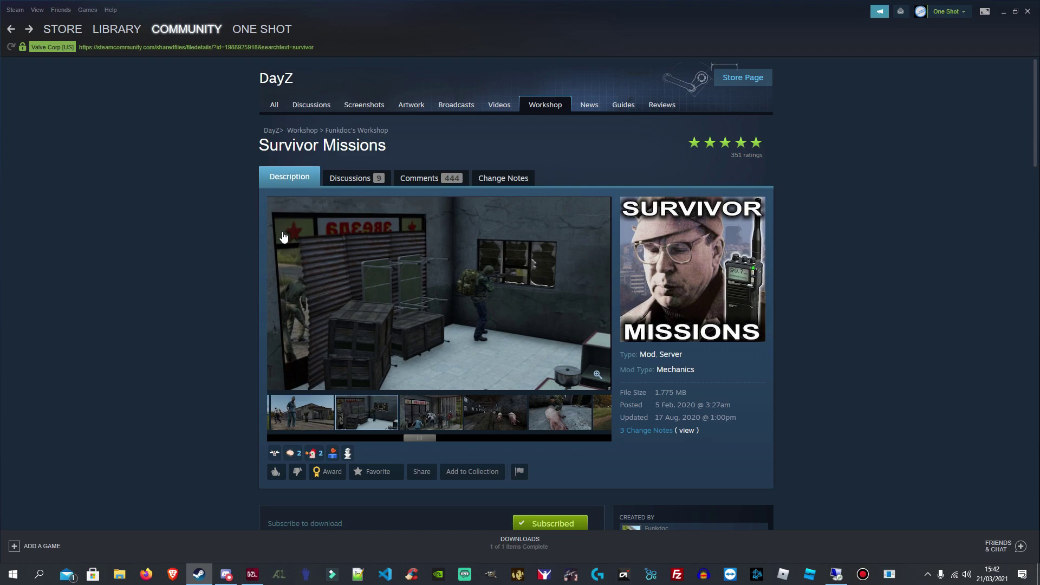
left_click(829, 573)
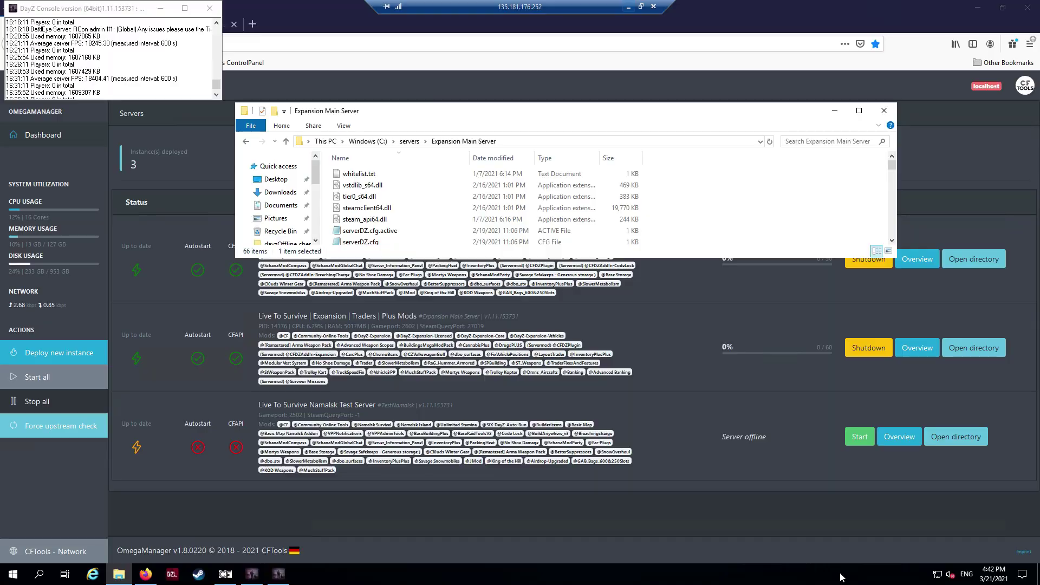
left_click(859, 111)
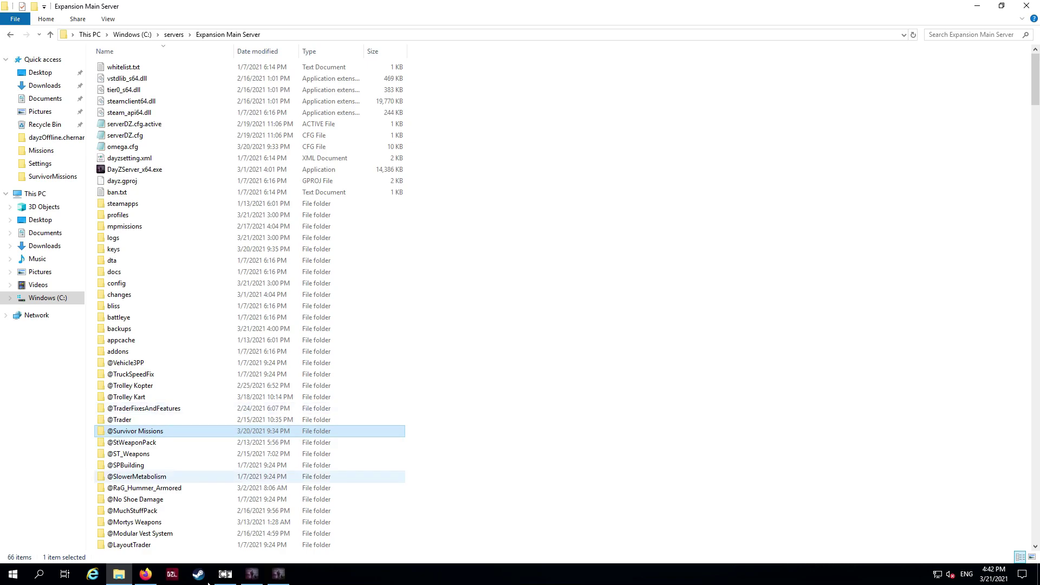
scroll(136, 476, "down", 3)
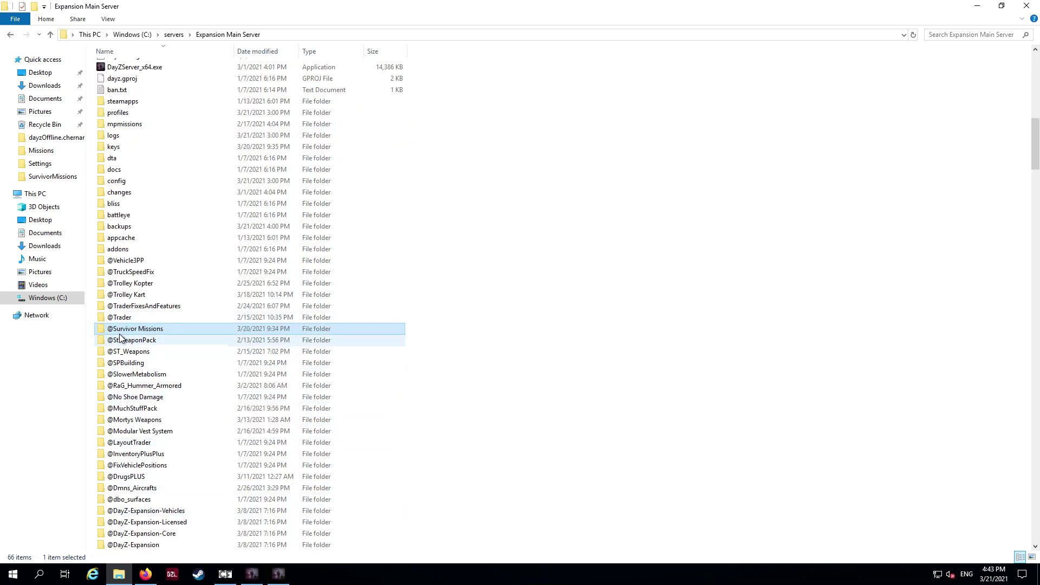
double_click(190, 331)
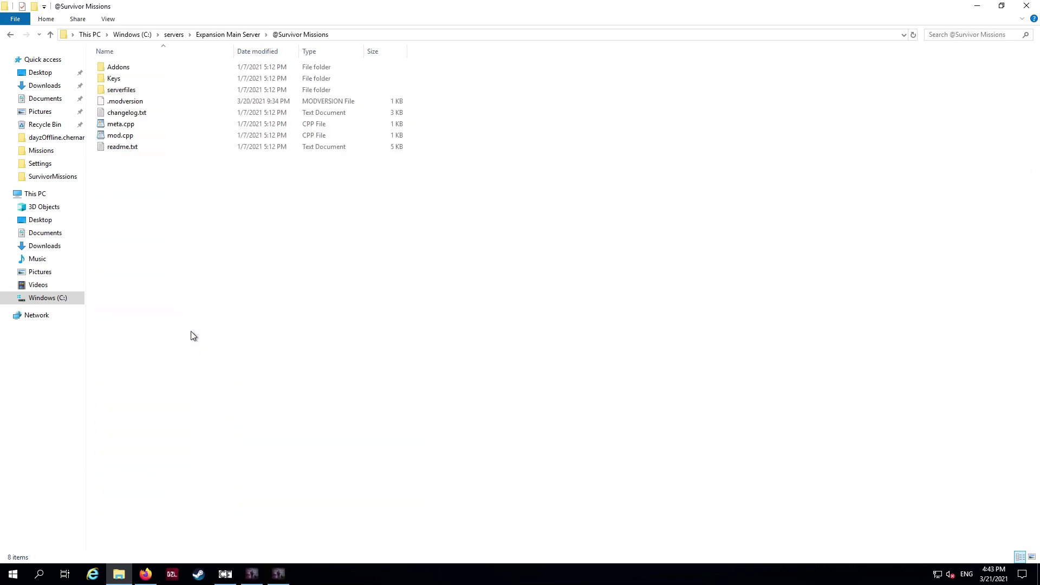
Step: Copy the SurvivorMissionModule folder from the mod's serverfiles\mpmissions folder
double_click(130, 95)
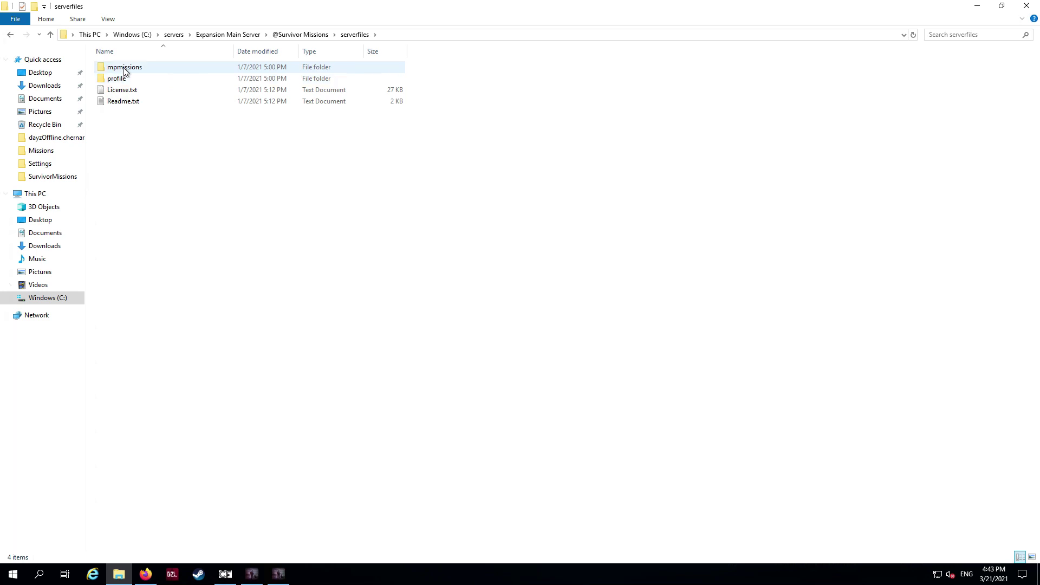
double_click(124, 69)
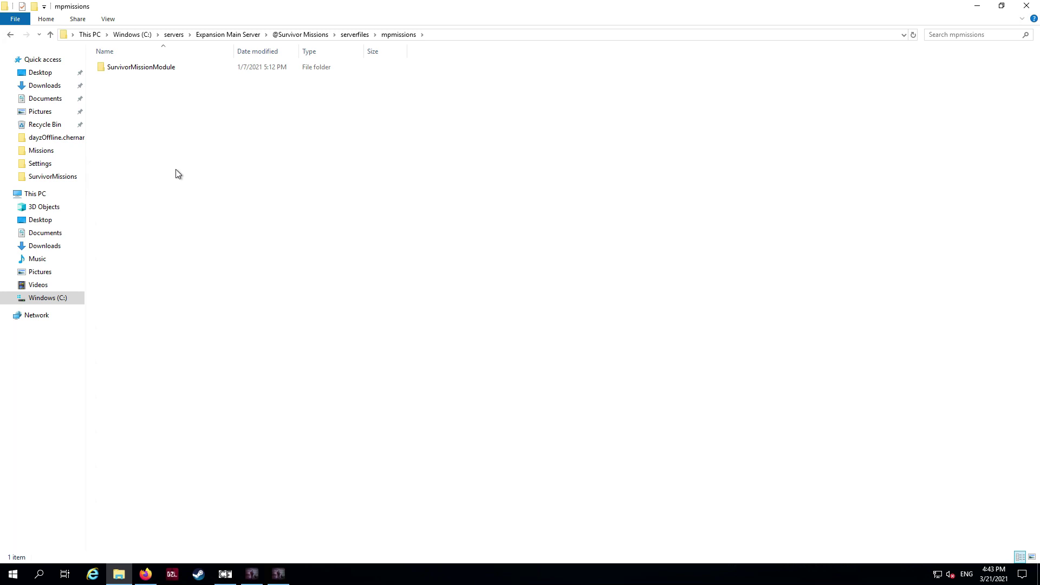
right_click(122, 66)
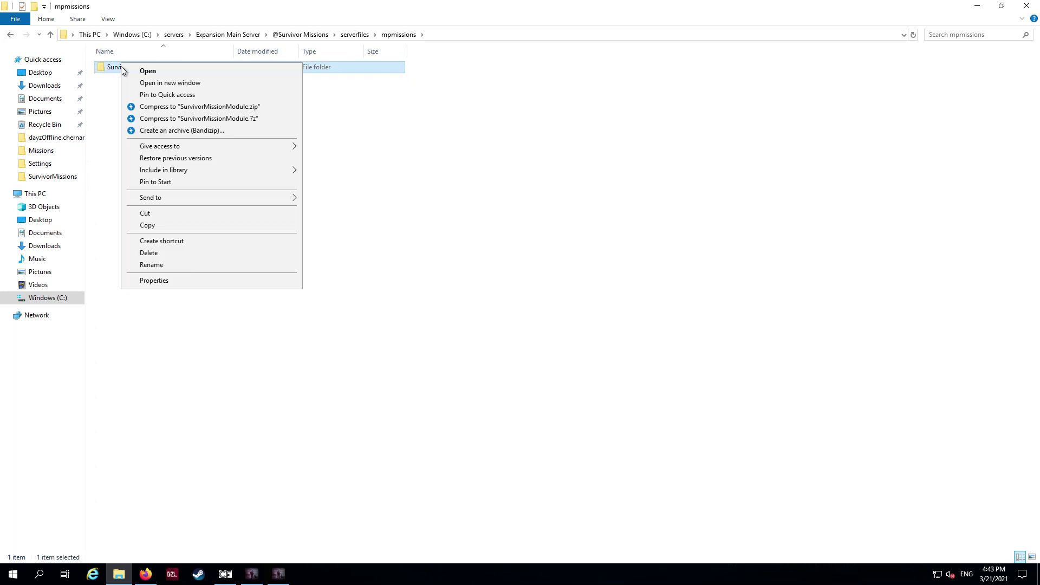
left_click(172, 229)
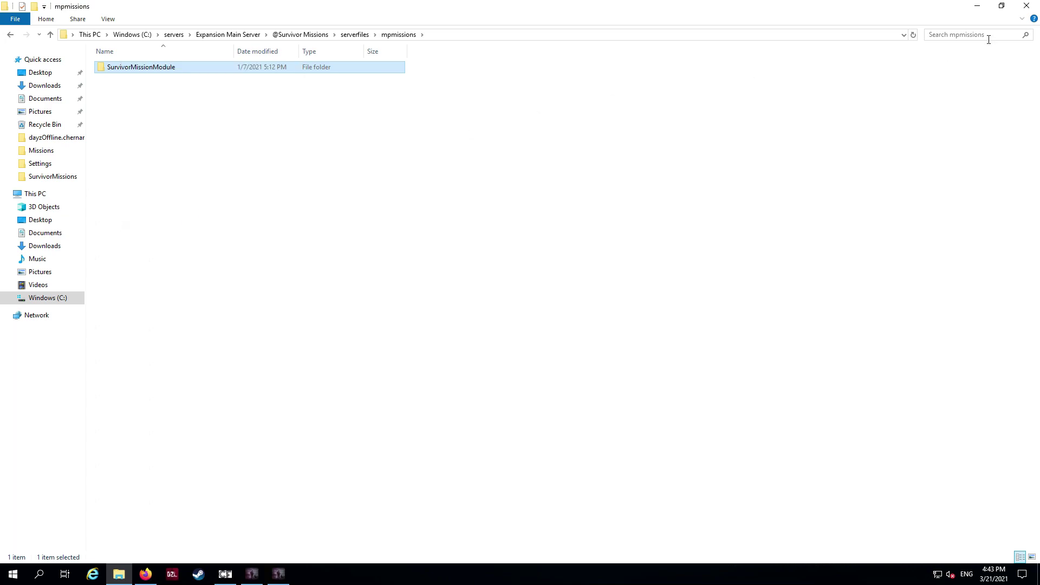
Step: Go back to Expansion Main Server and open the dayzOffline.chernarusplus mission folder inside mpmissions
left_click(230, 35)
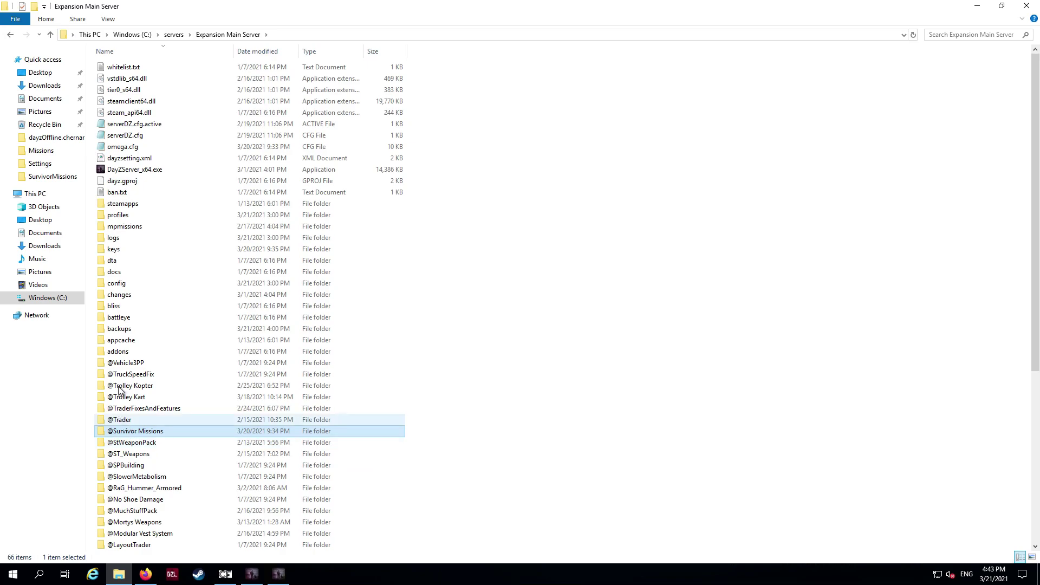
double_click(122, 228)
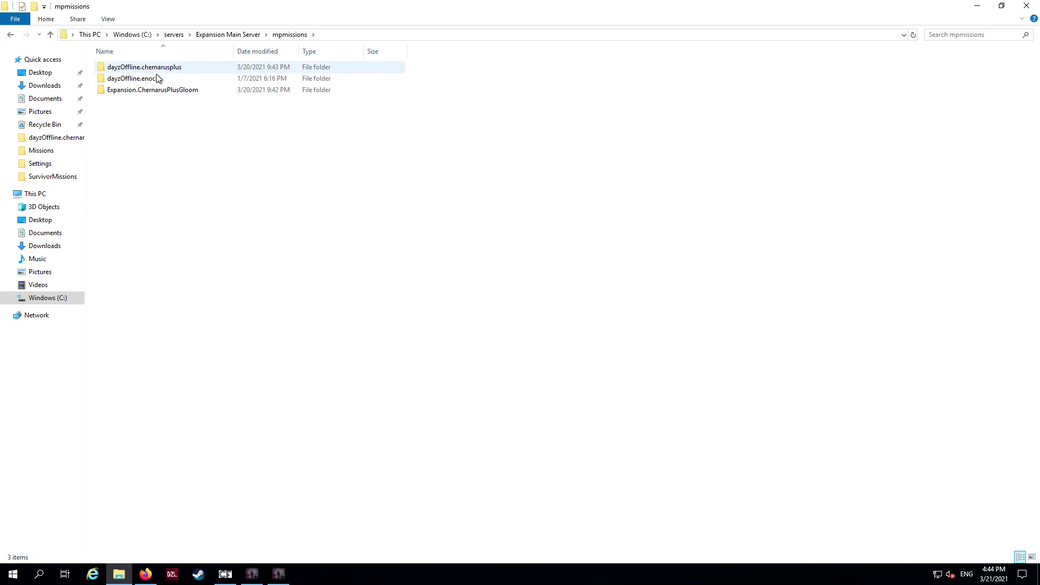
mouse_move(158, 79)
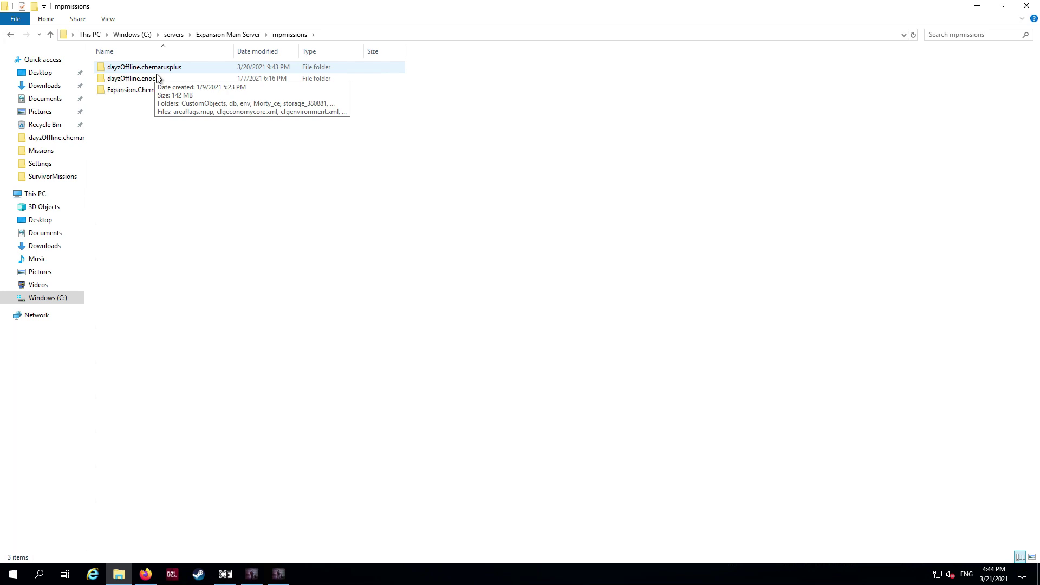
left_click(120, 95)
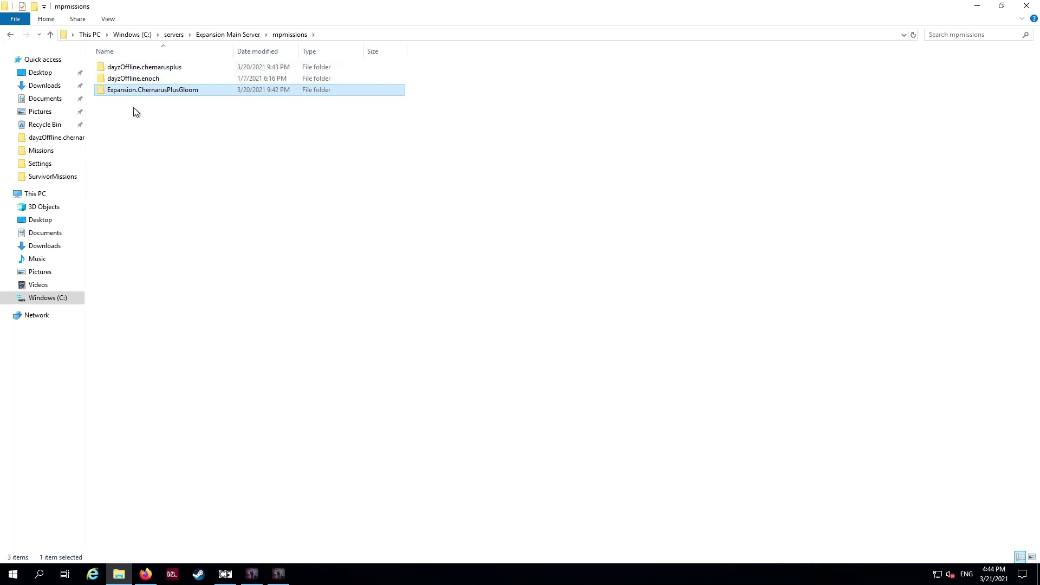
mouse_move(152, 70)
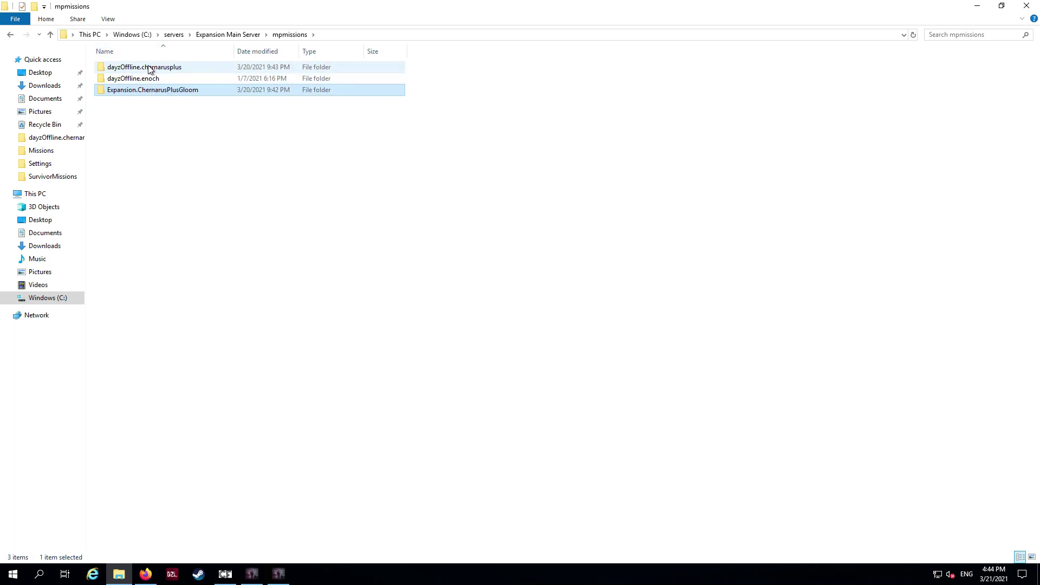
double_click(149, 68)
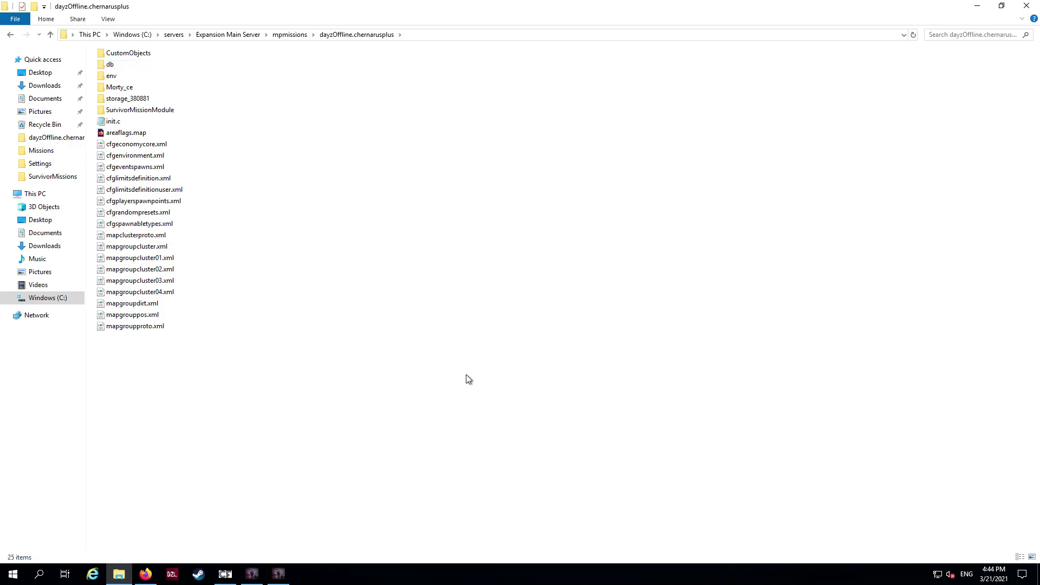
Step: Open the SurvivorMissionModule folder in dayzOffline.chernarusplus and examine the EventsWorldData files for the different maps
right_click(271, 216)
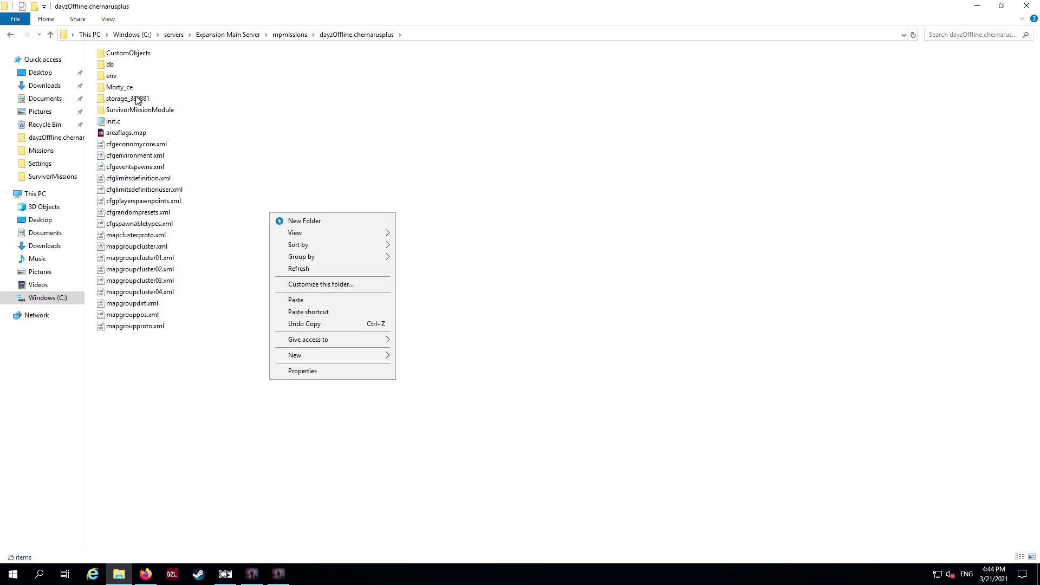
left_click(139, 111)
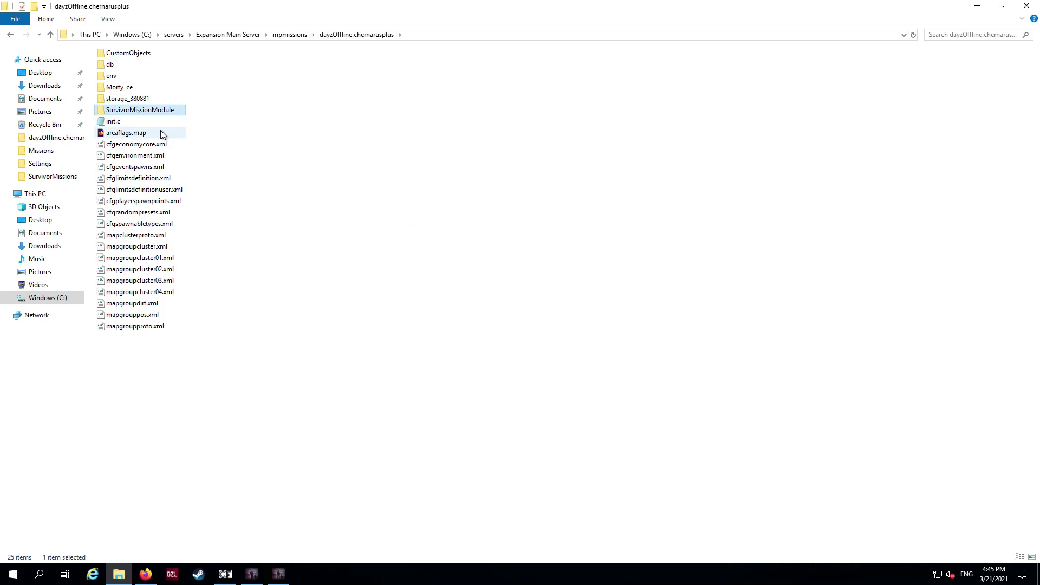
double_click(139, 110)
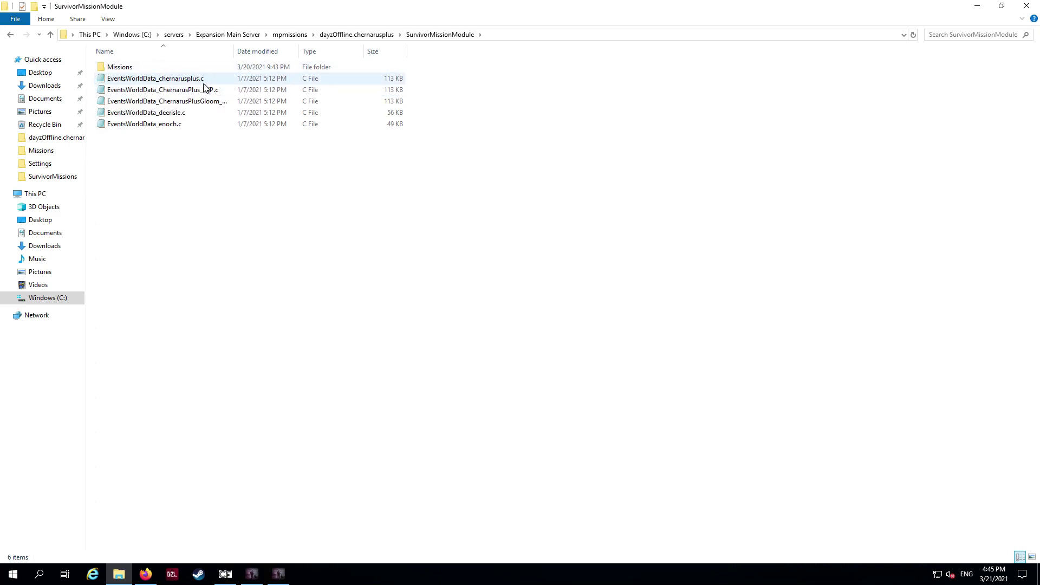
left_click(187, 91)
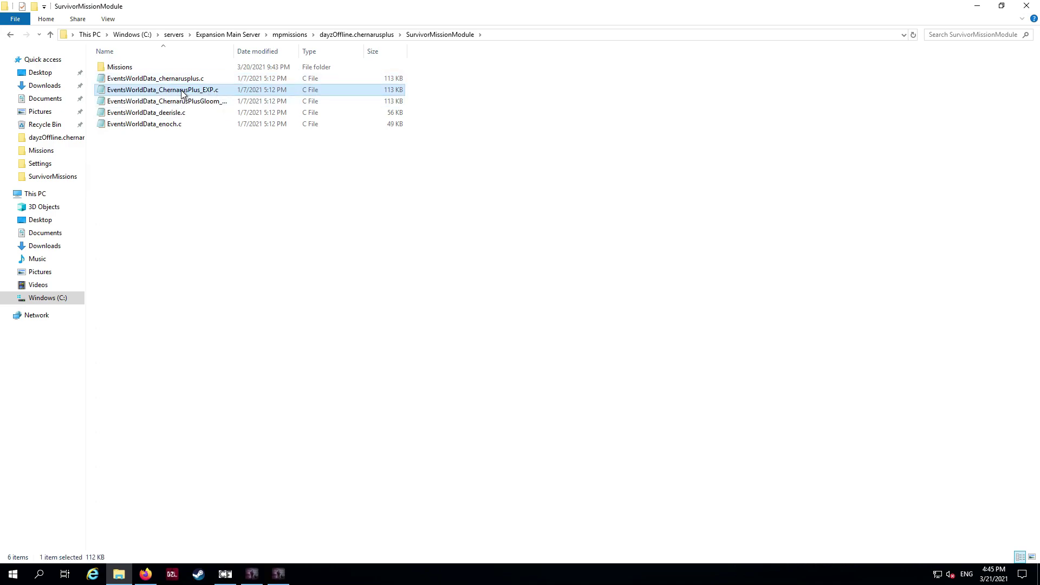
left_click(197, 103)
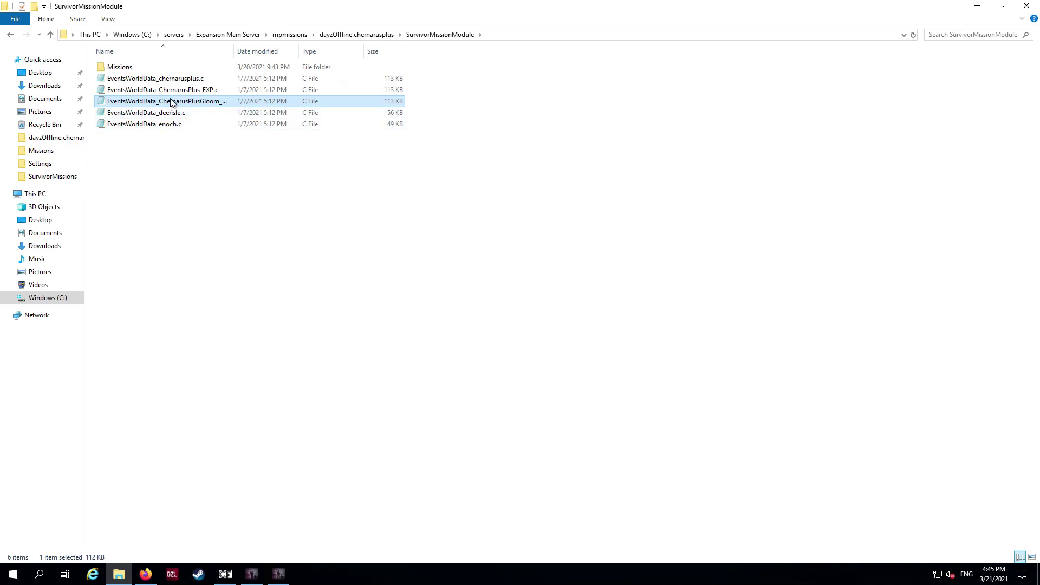
left_click(187, 79)
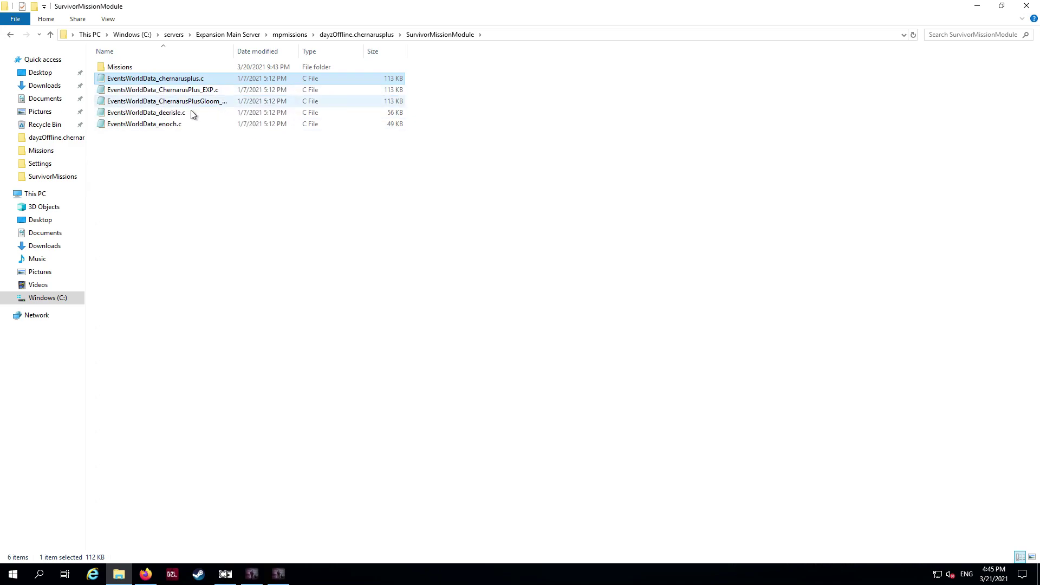
left_click(171, 83)
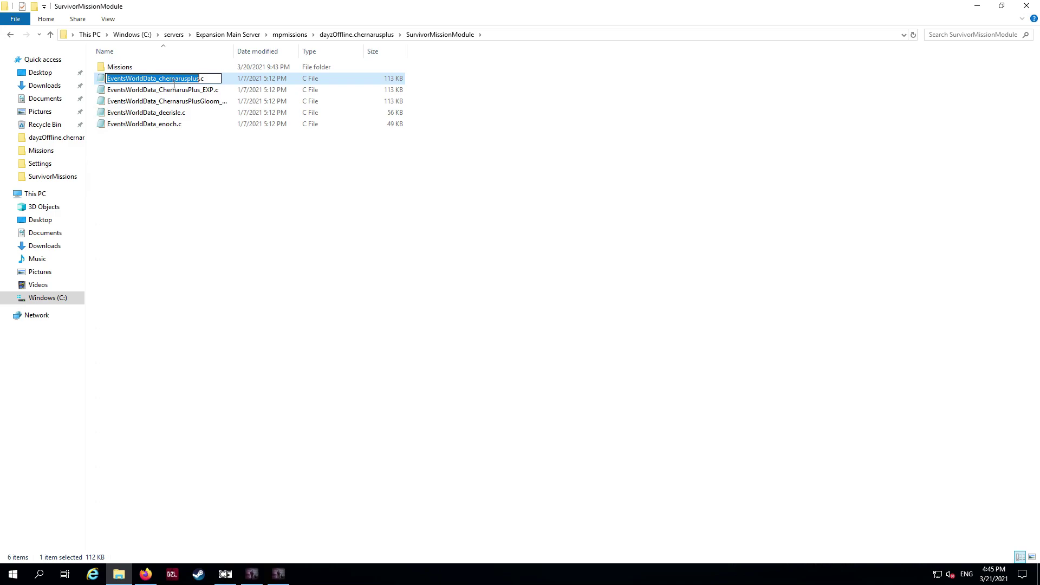
left_click(196, 148)
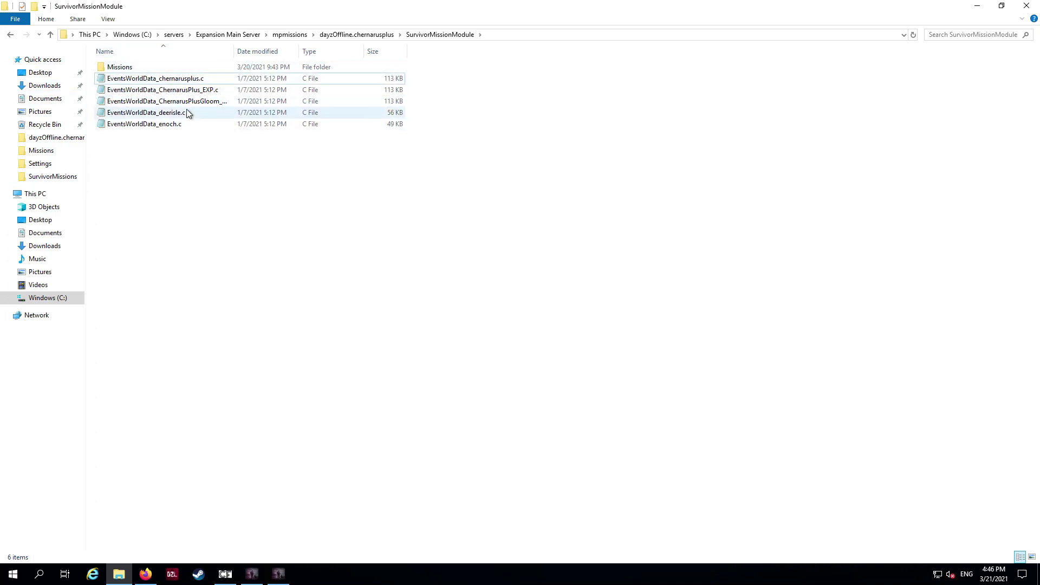
Step: Open Missions.h from the Missions folder and highlight the dayzOffline.chernarusplus folder name in the first include path
double_click(125, 70)
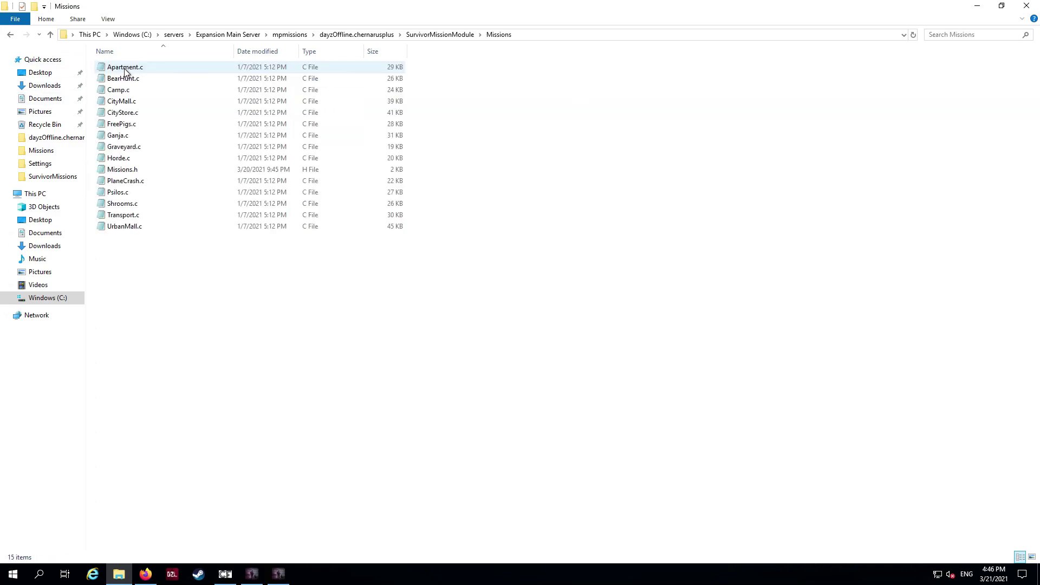
double_click(136, 170)
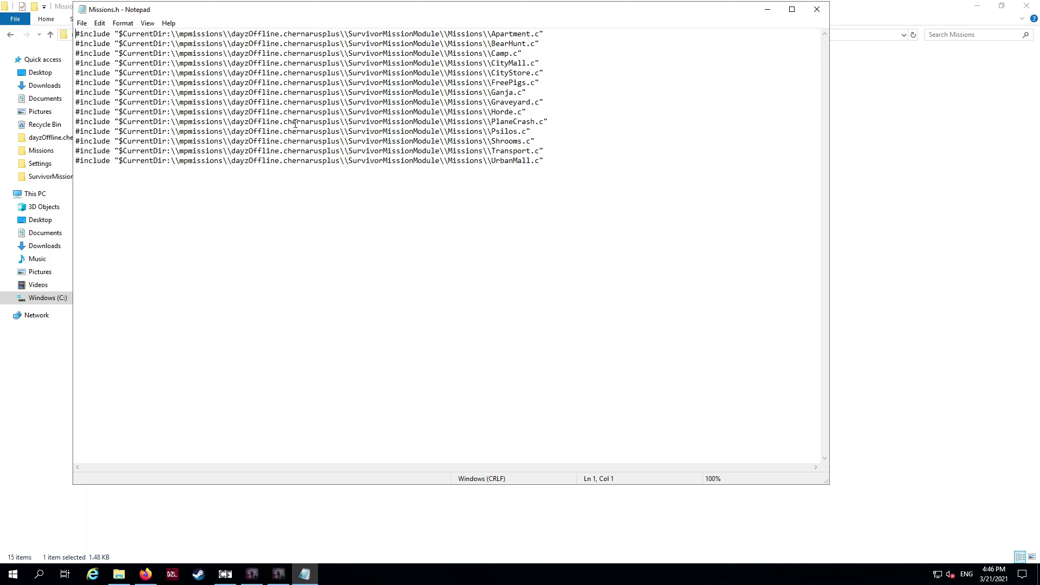
left_click(232, 35)
key("shift+Right")
key("shift+Right")
key("shift+Right")
key("shift+Right")
key("shift+Right")
key("shift+Right")
key("shift+Right")
key("shift+Right")
key("shift+Right")
key("shift+Right")
key("shift+Right")
key("shift+Right")
key("shift+Right")
key("shift+Right")
key("shift+Right")
key("shift+Right")
key("shift+Right")
key("shift+Right")
key("shift+Right")
key("shift+Right")
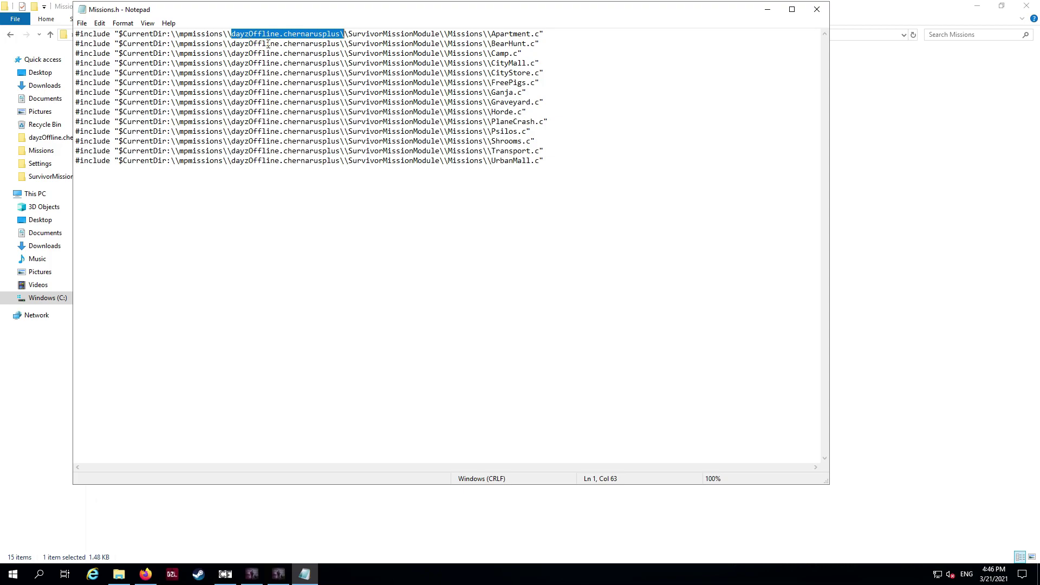
Step: Highlight only dayzOffline in the first include path and move the Notepad window clear of the folder path
left_click(253, 35)
left_click_drag(235, 34, 276, 41)
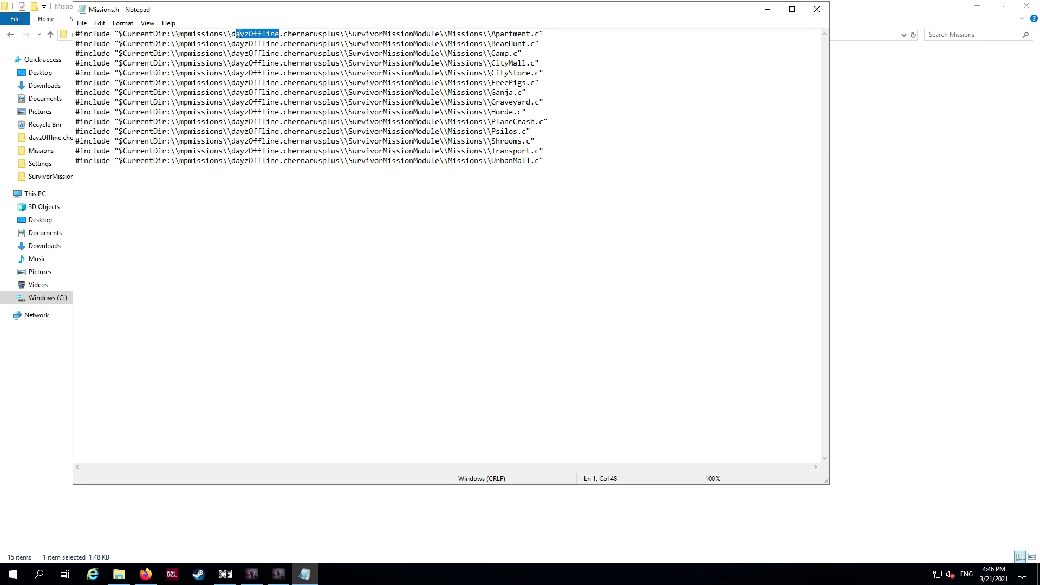
left_click(258, 53)
left_click_drag(232, 34, 284, 36)
left_click(237, 37)
left_click_drag(246, 39, 282, 43)
left_click_drag(398, 15, 597, 59)
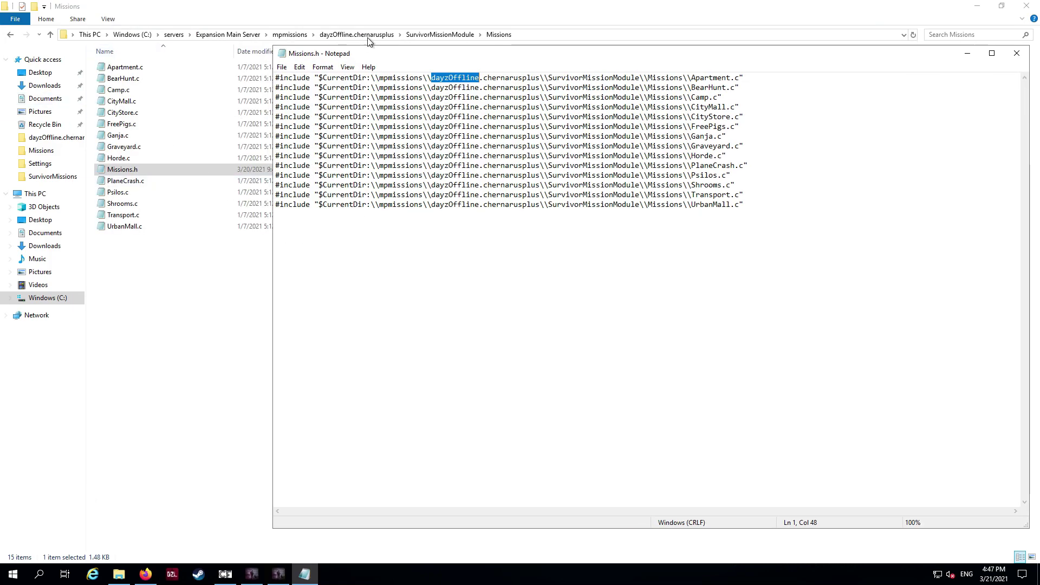
Step: Return to the mpmissions folder and check the names of the available mission folders, such as dayzOffline.enoch
left_click(289, 34)
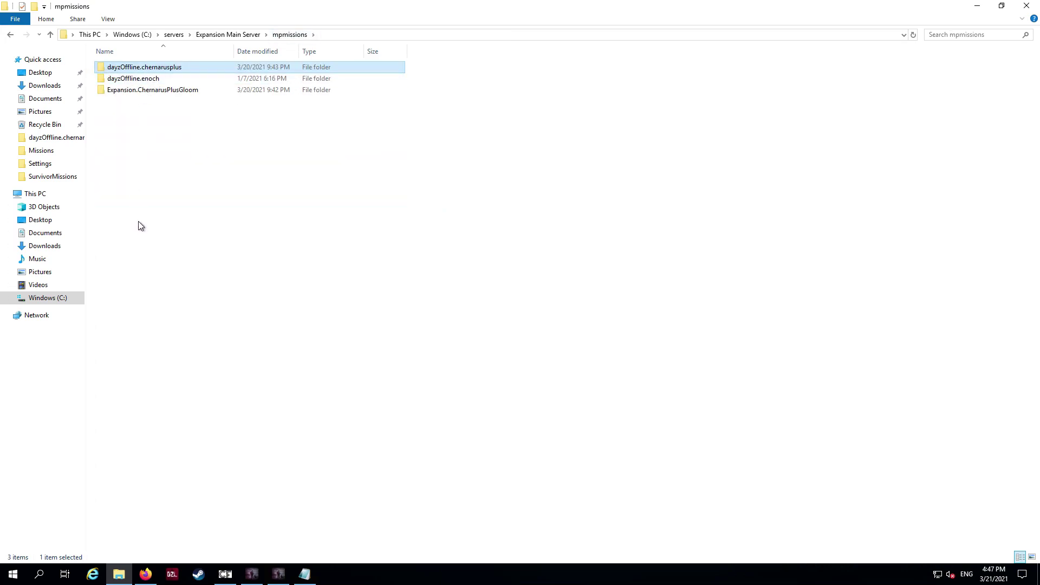
left_click(145, 82)
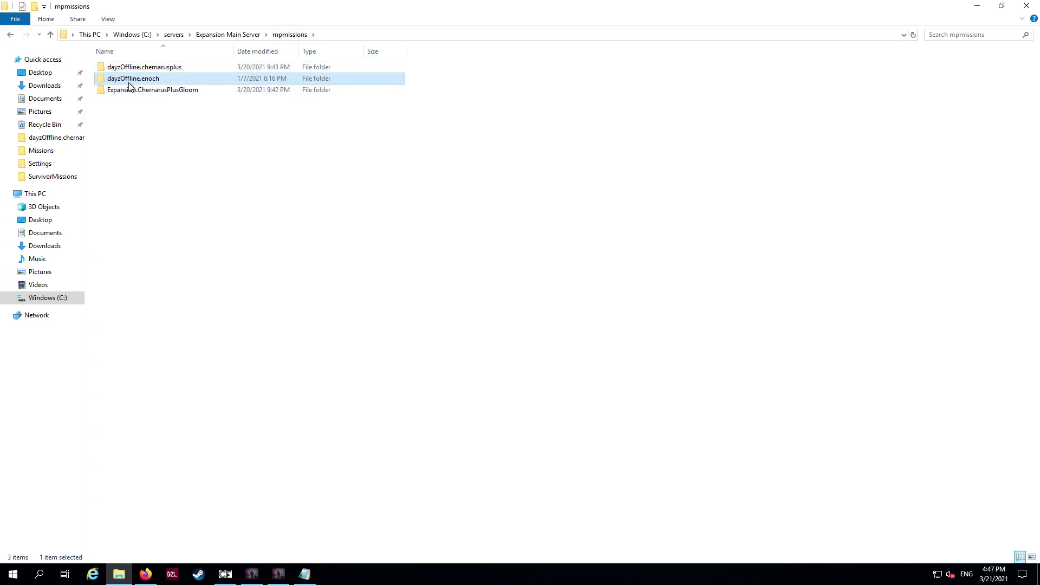
left_click(116, 99)
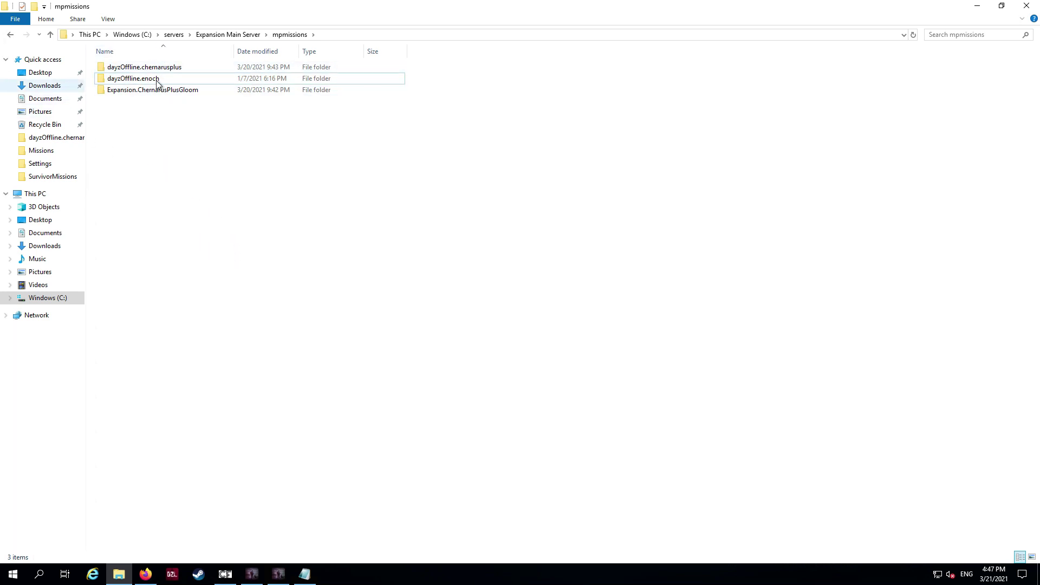
Step: Reopen Missions.h from dayzOffline.chernarusplus\SurvivorMissionModule\Missions and highlight the mission folder name in the Apartment.c include path
left_click(228, 36)
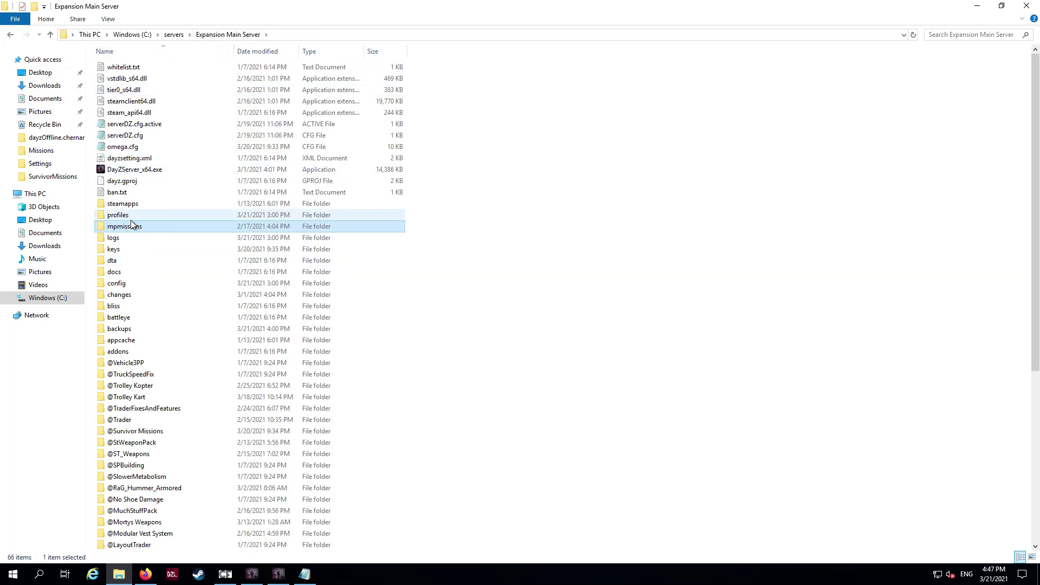
double_click(135, 226)
double_click(151, 67)
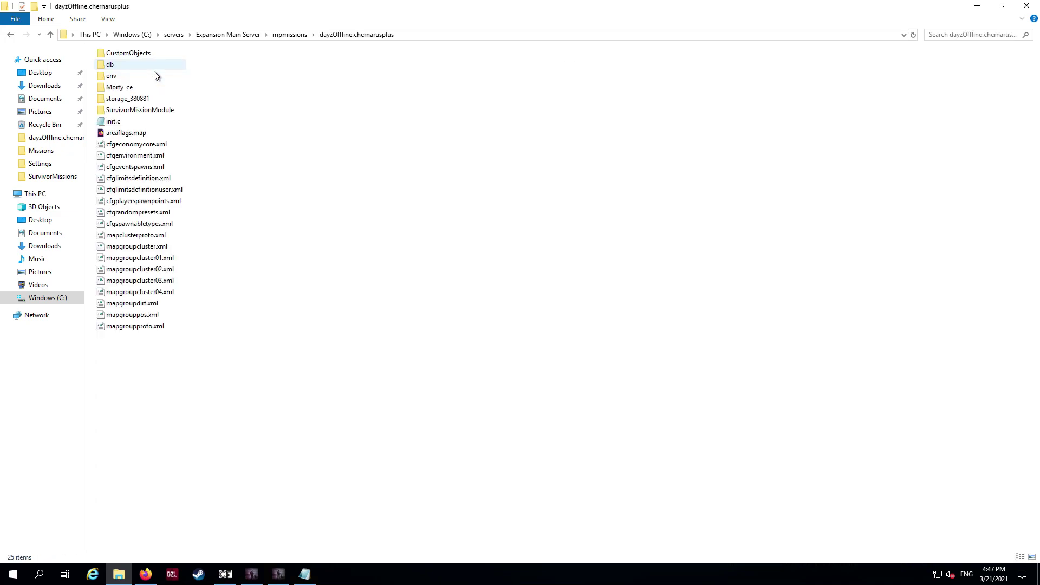
double_click(154, 113)
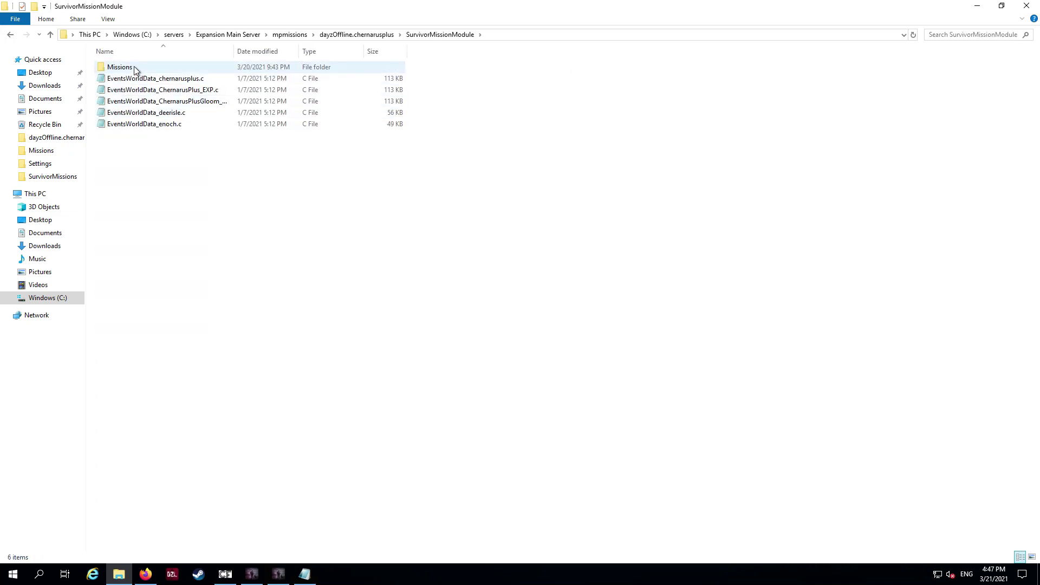
double_click(134, 66)
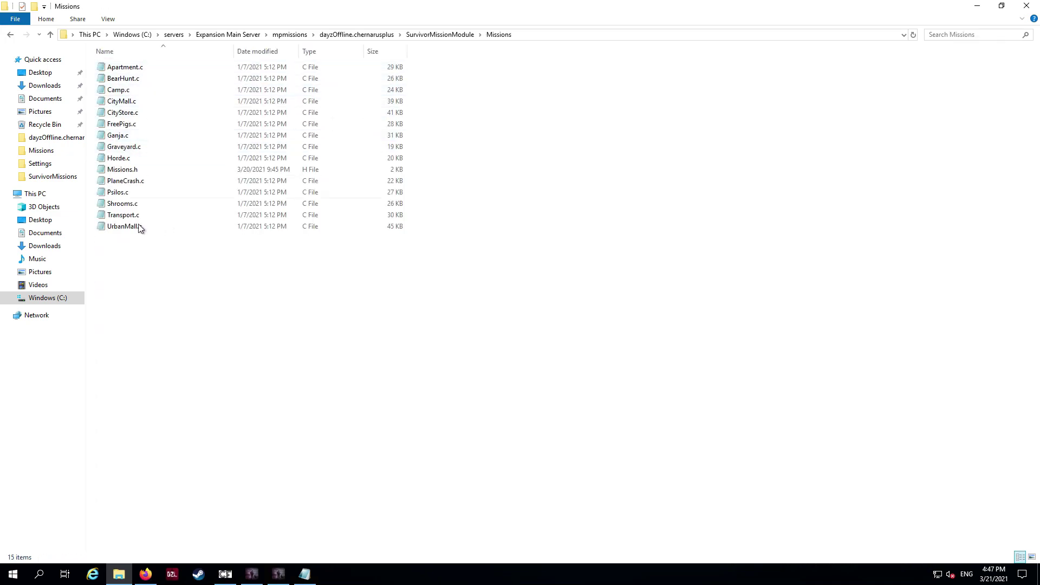
double_click(149, 169)
left_click_drag(232, 35, 347, 36)
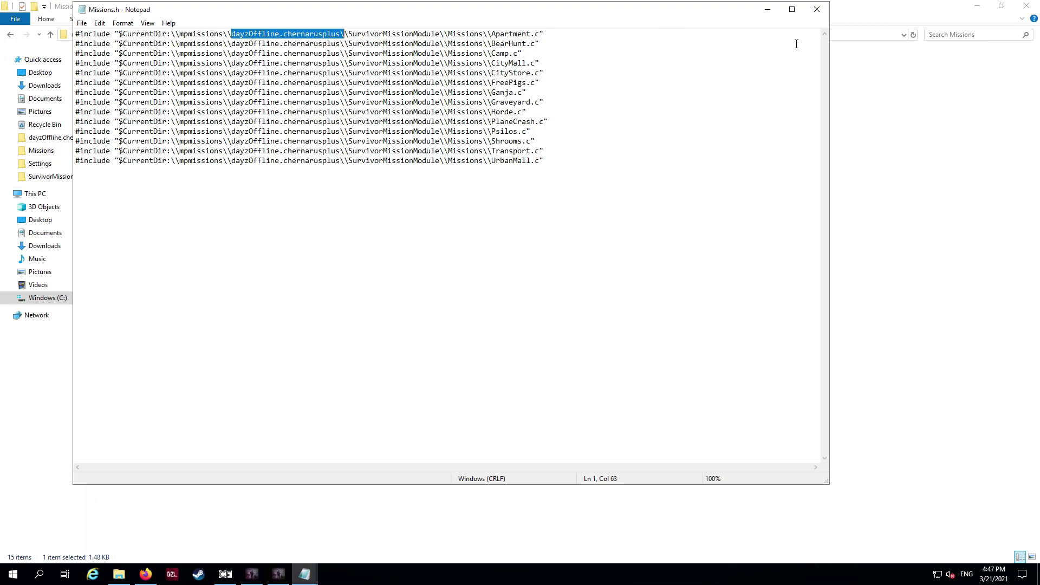
Step: Leave Missions.h, go up to SurvivorMissionModule, and view the contents of EventsWorldData_chernarusplus.c before closing it
left_click(818, 13)
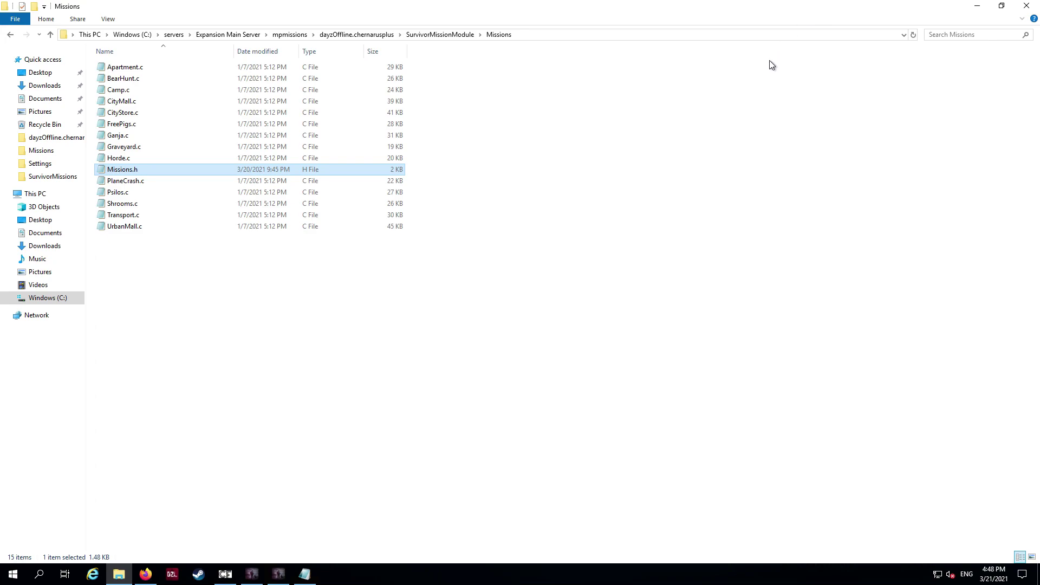
left_click(425, 35)
double_click(146, 81)
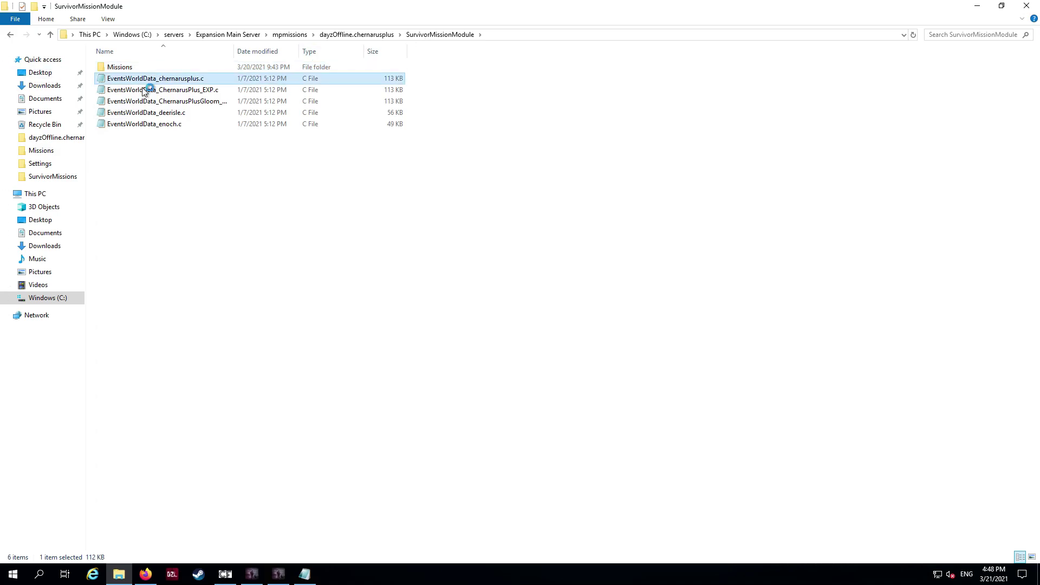
left_click_drag(824, 46, 781, 29)
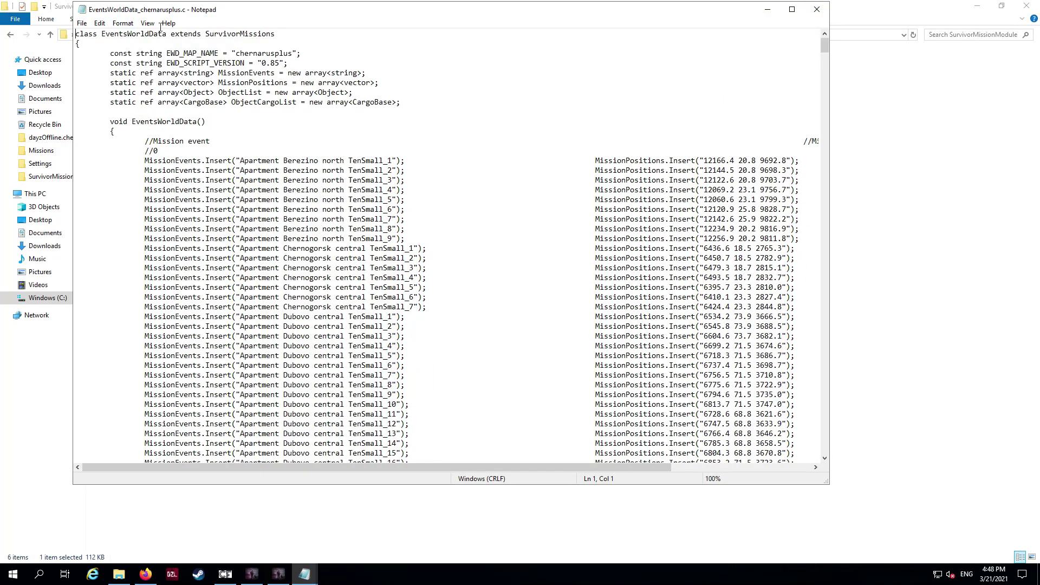
left_click(827, 10)
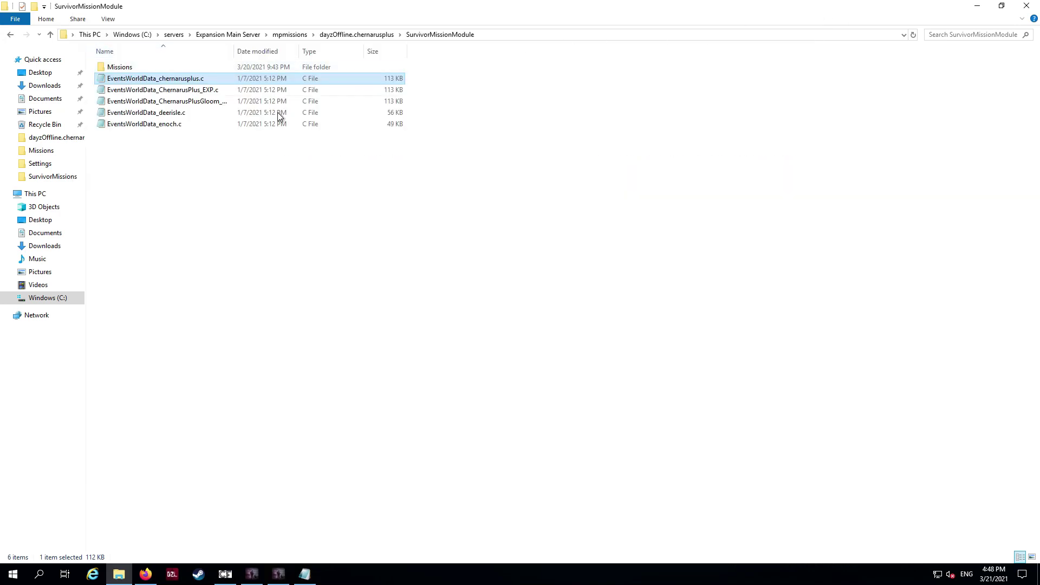
Step: Highlight the full file name EventsWorldData_chernarusplus.c, including its extension, without renaming the file
right_click(166, 83)
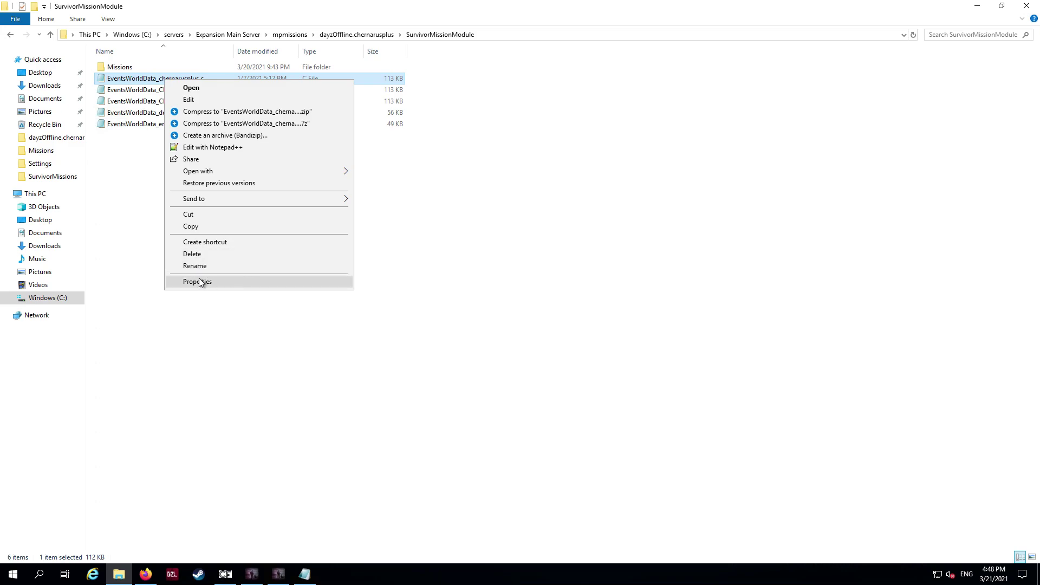
left_click(216, 269)
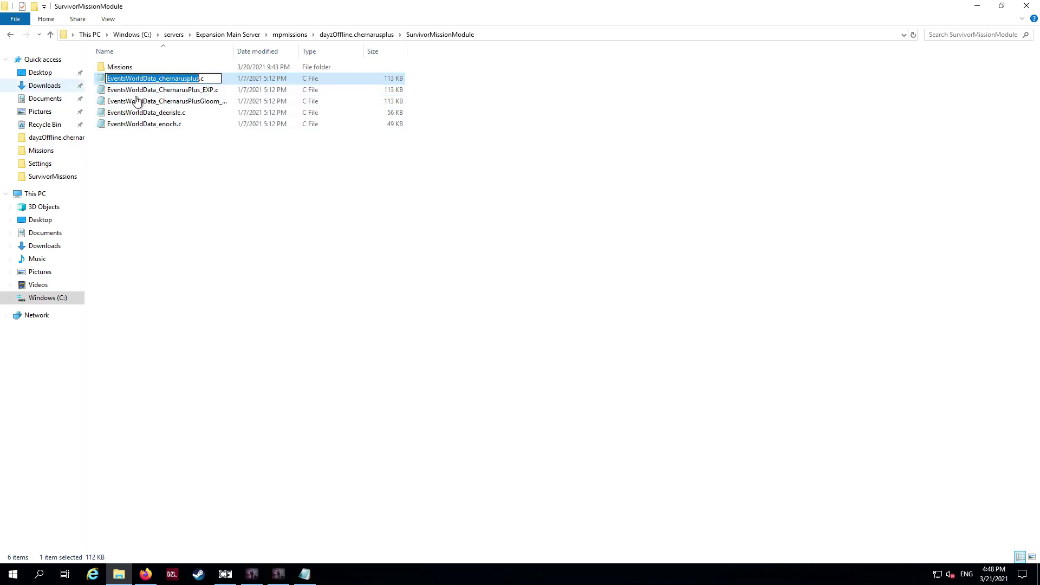
left_click(221, 78)
key("ctrl+a")
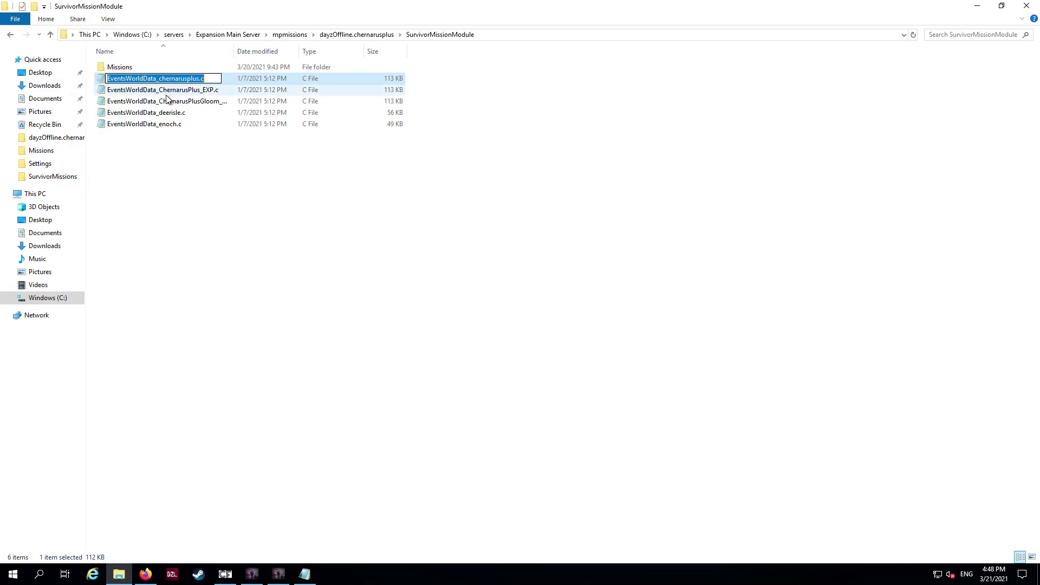
left_click(209, 249)
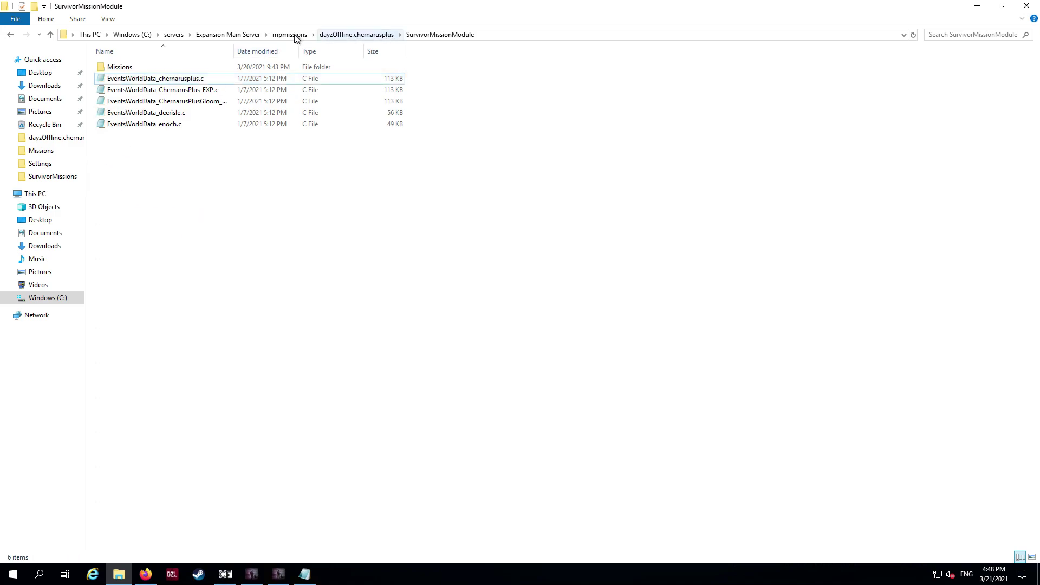
left_click(182, 34)
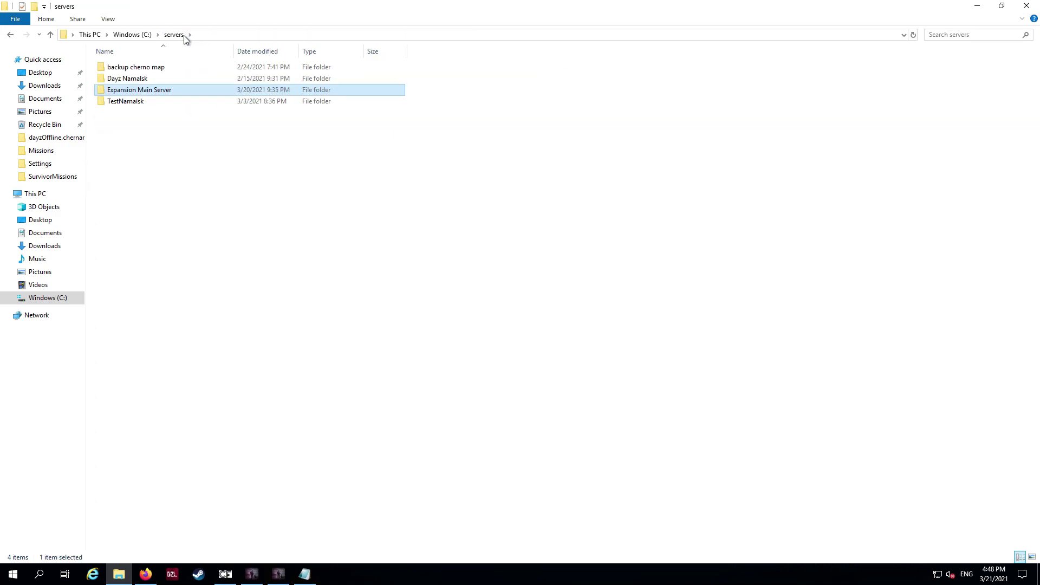
double_click(146, 92)
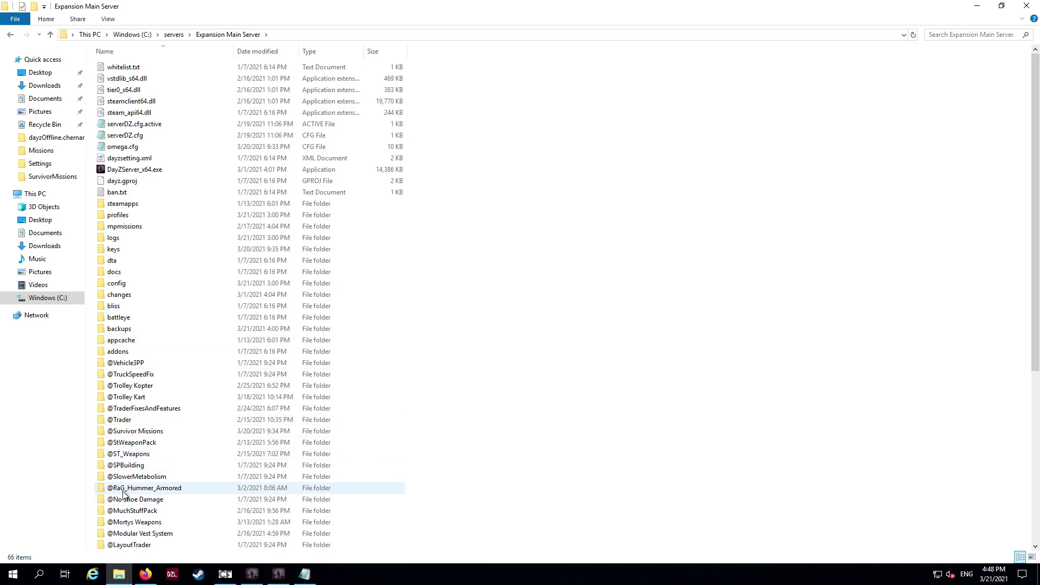
double_click(162, 431)
double_click(130, 94)
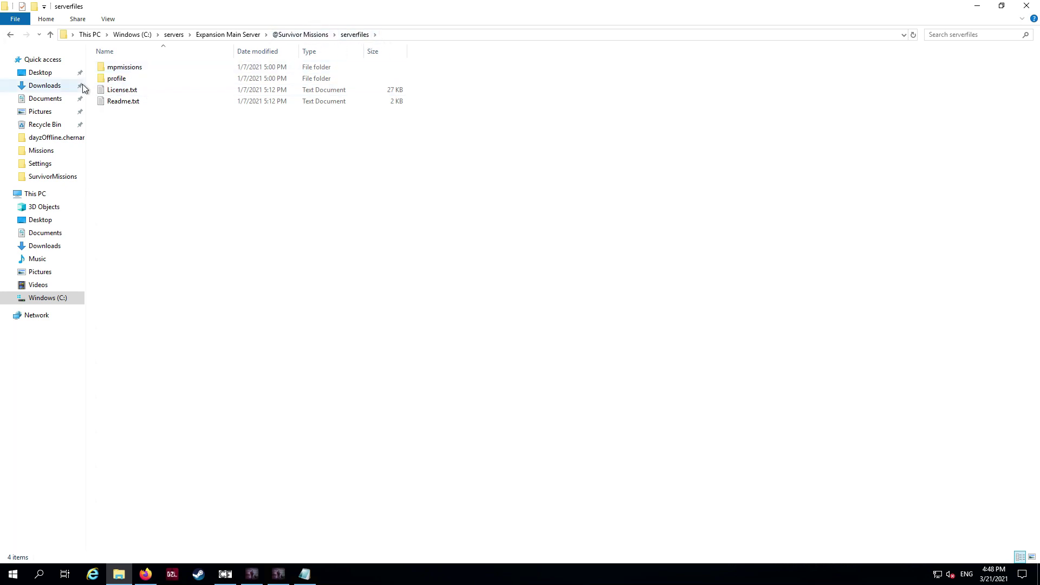
double_click(117, 79)
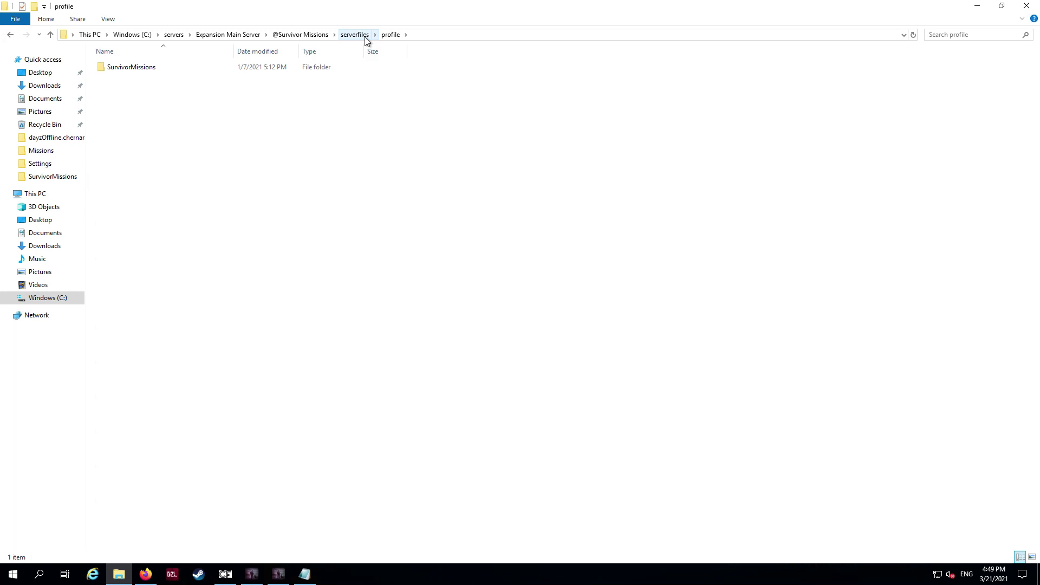
Step: Go to the profiles folder of Expansion Main Server and locate the SurvivorMissions folder in it
left_click(225, 37)
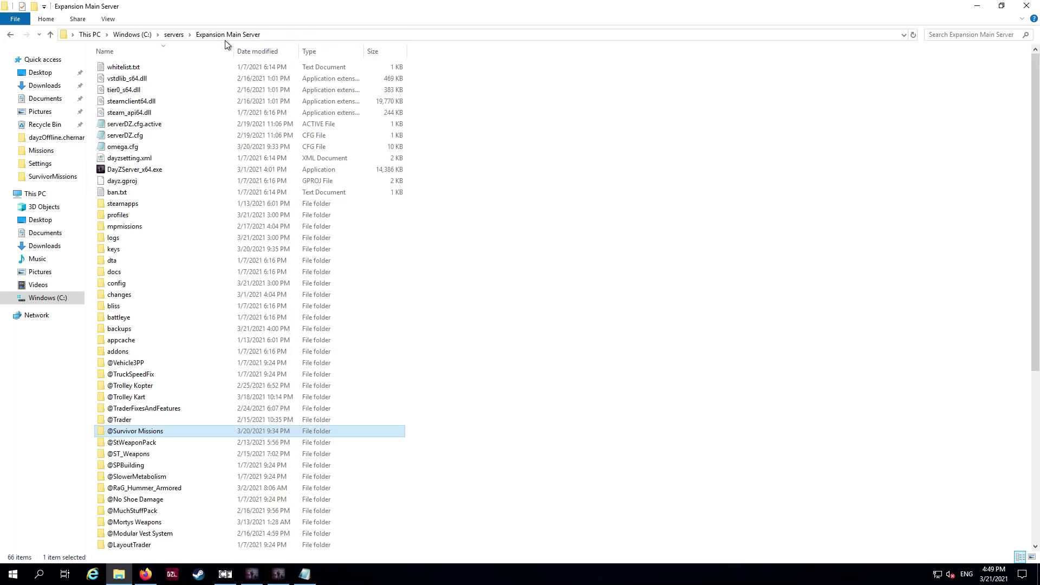
double_click(123, 216)
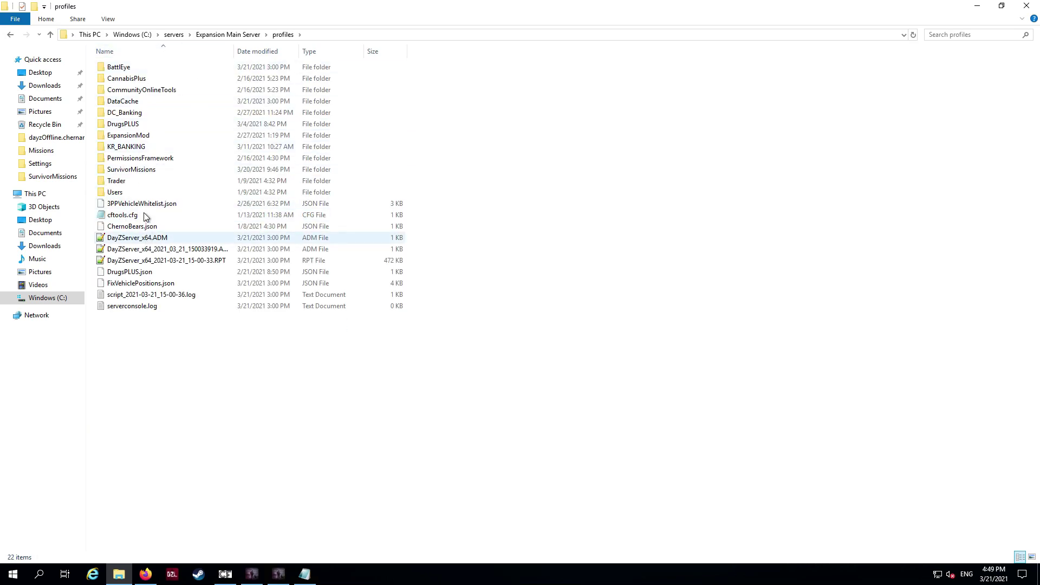
left_click(123, 171)
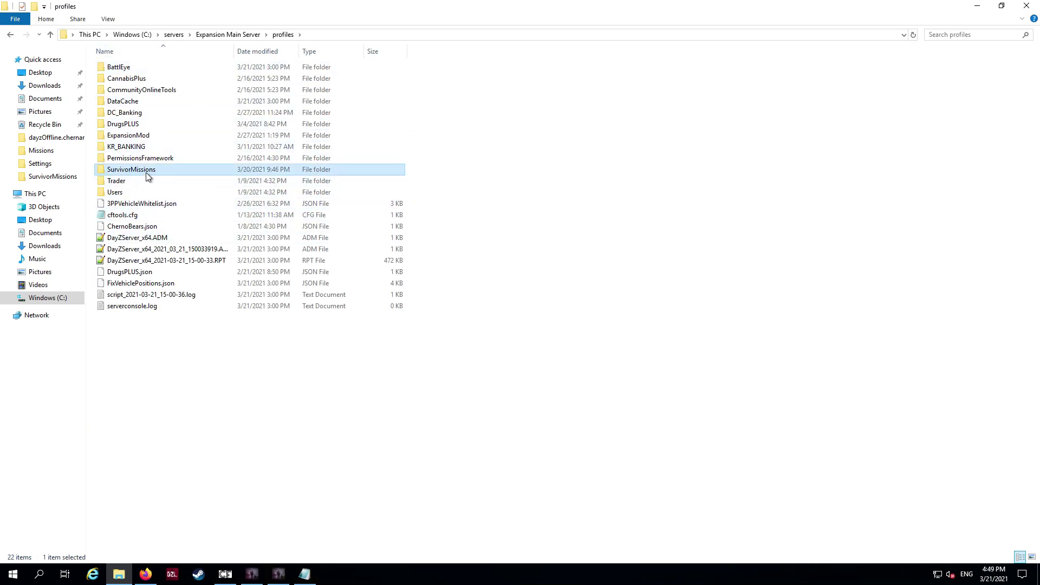
right_click(643, 262)
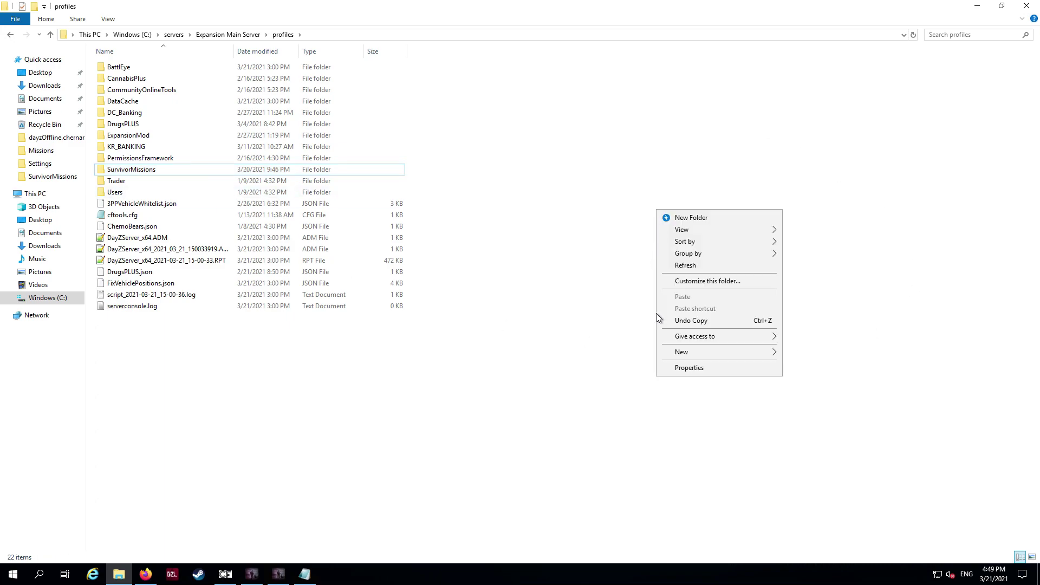
left_click(316, 355)
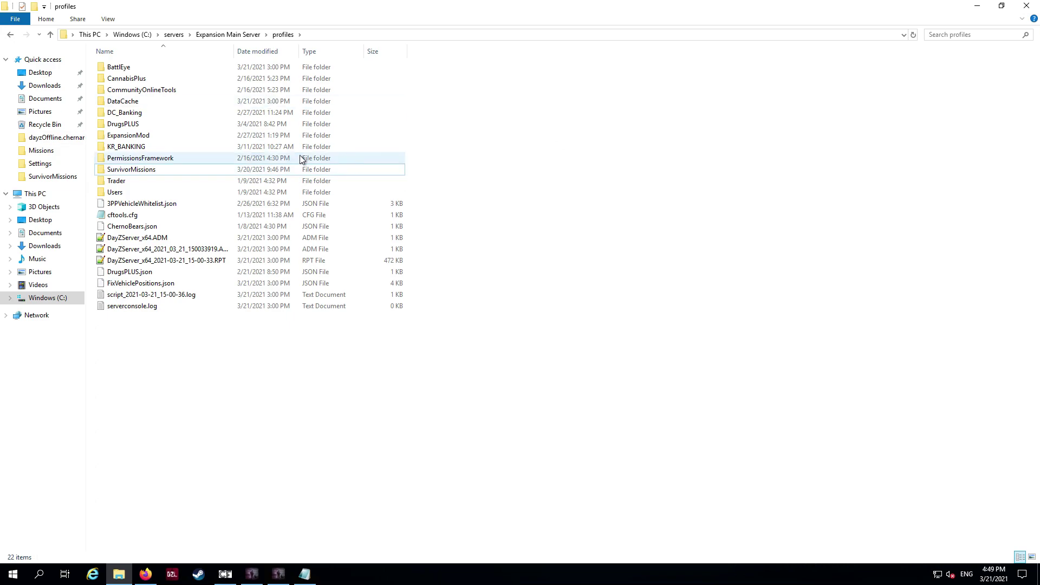
Step: Open MissionSettings.c from the profiles\SurvivorMissions folder and highlight its two #include lines
double_click(160, 172)
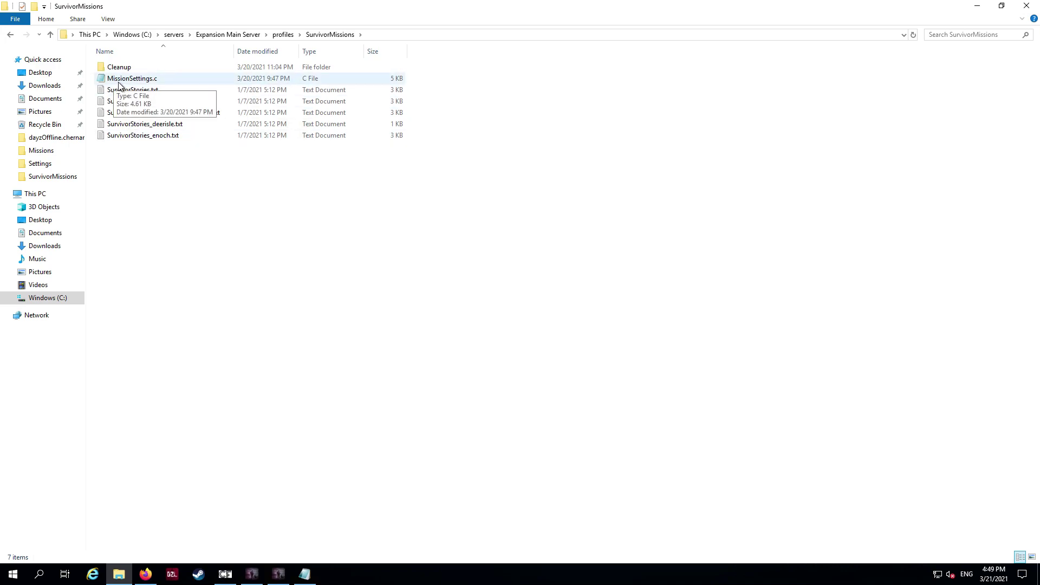
left_click(119, 85)
left_click(119, 85)
double_click(170, 84)
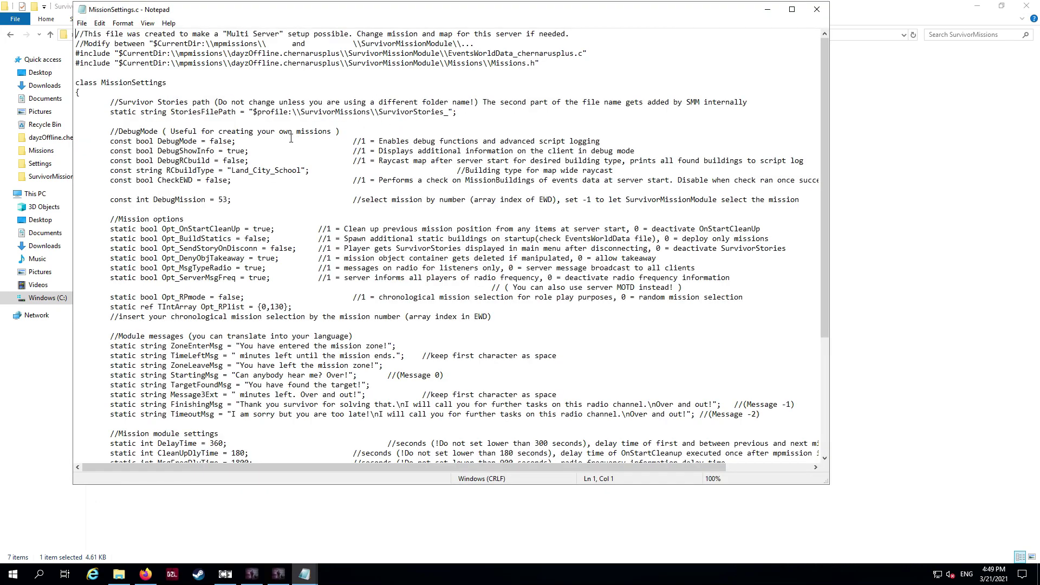
left_click_drag(79, 56, 604, 66)
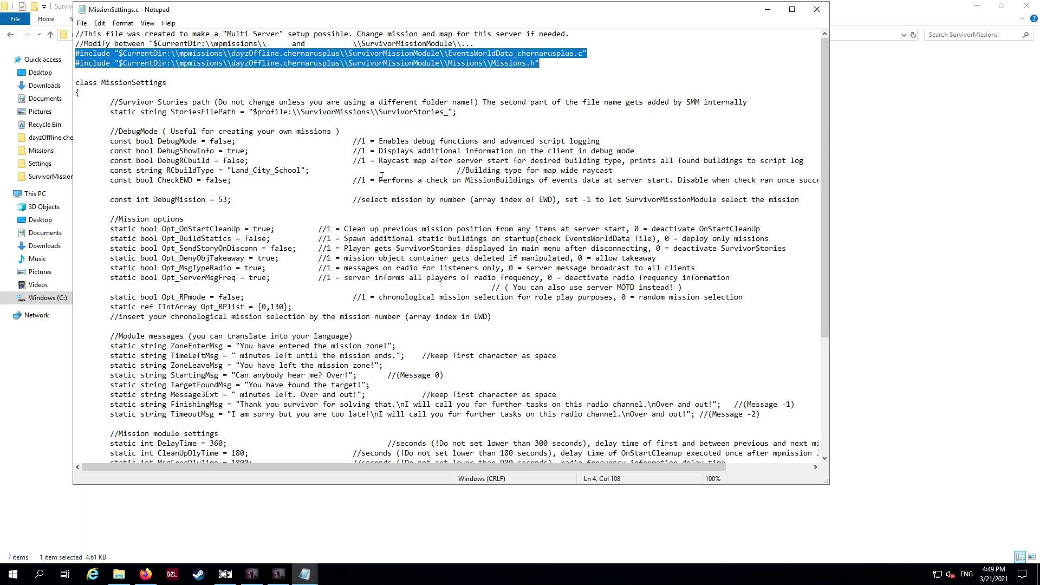
left_click(380, 105)
Step: Highlight the dayzOffline.chernarusplus folder name in each of the two MissionSettings.c include paths
left_click_drag(227, 57, 348, 58)
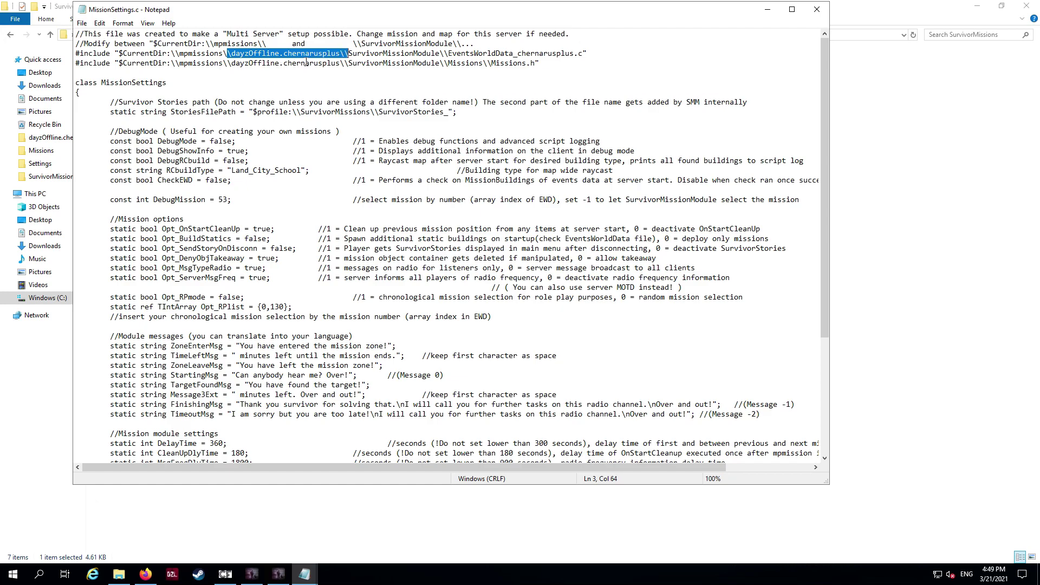
left_click_drag(231, 64, 342, 68)
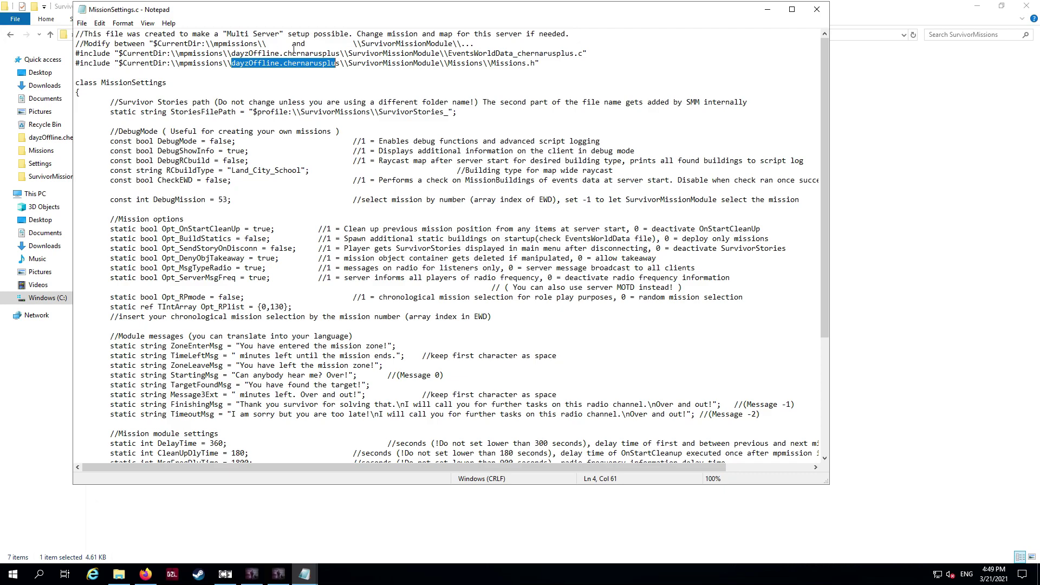
left_click(564, 96)
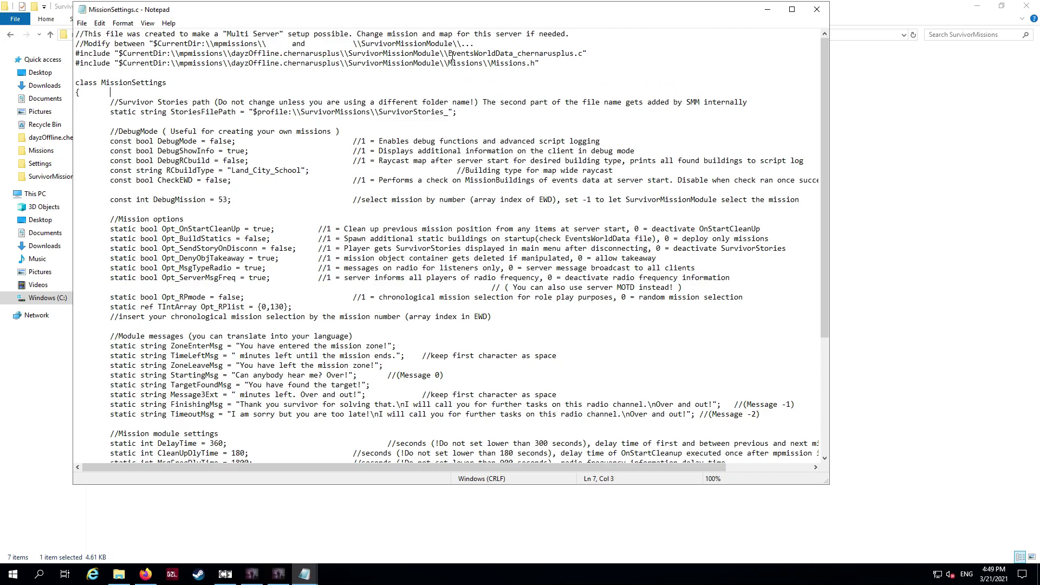
Step: Highlight the EventsWorldData_chernarusplus.c file name at the end of the first include path
left_click_drag(450, 54, 559, 44)
left_click(588, 72)
left_click_drag(446, 54, 578, 49)
left_click_drag(449, 55, 592, 59)
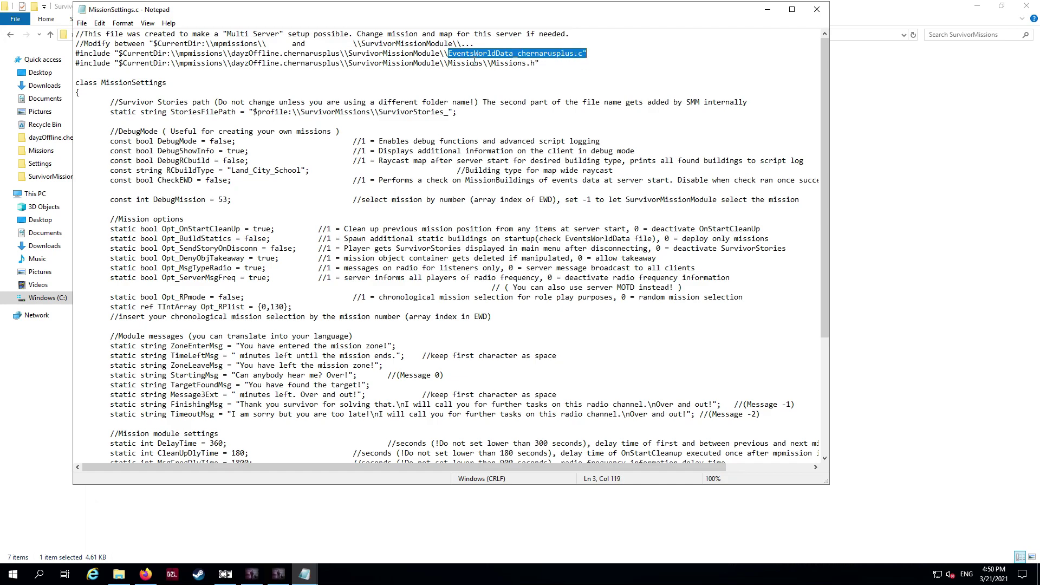
left_click(574, 54)
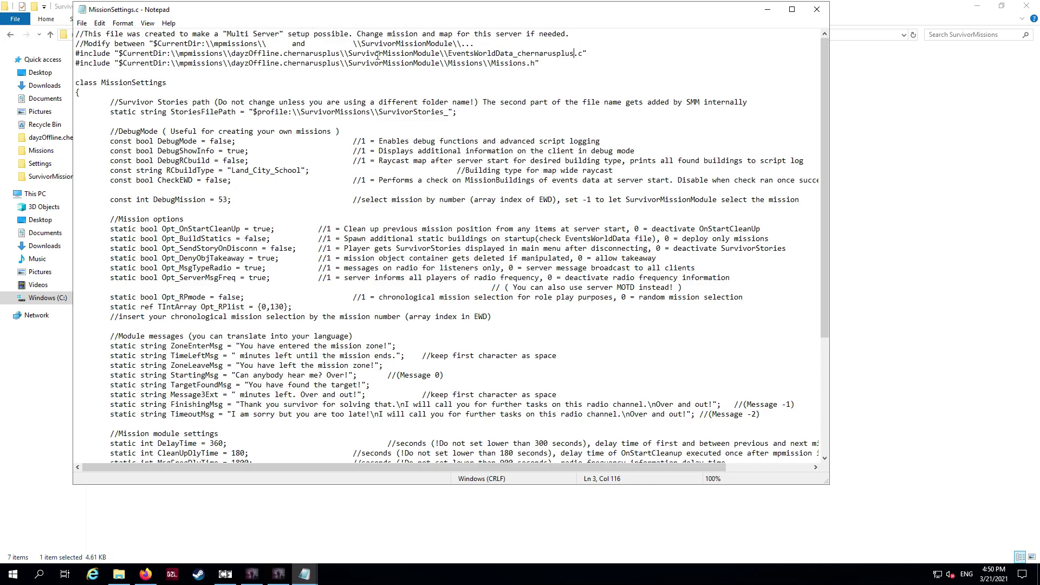
left_click_drag(466, 5, 646, 64)
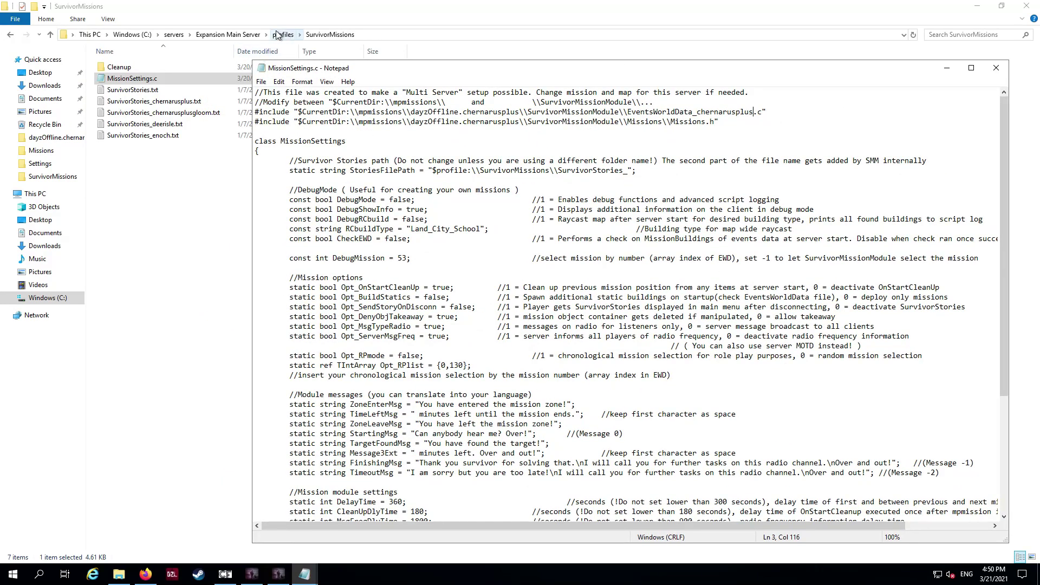
left_click(239, 34)
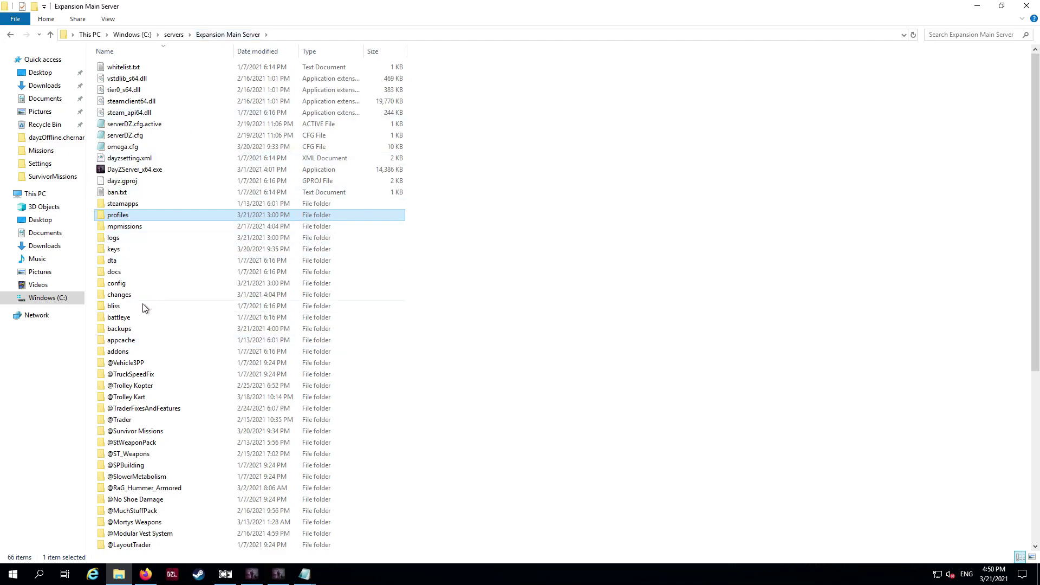
scroll(151, 431, "down", 3)
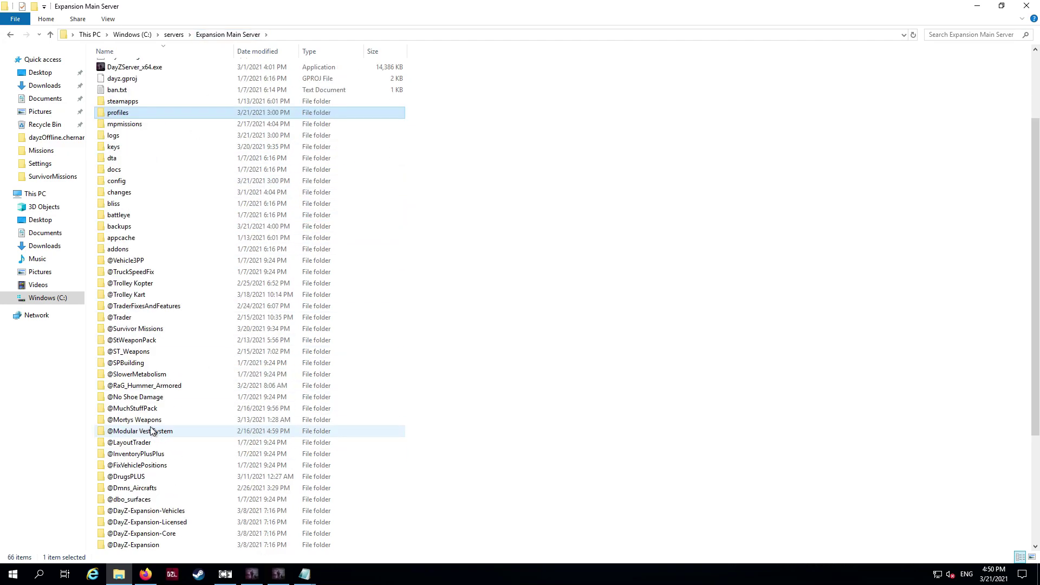
double_click(144, 329)
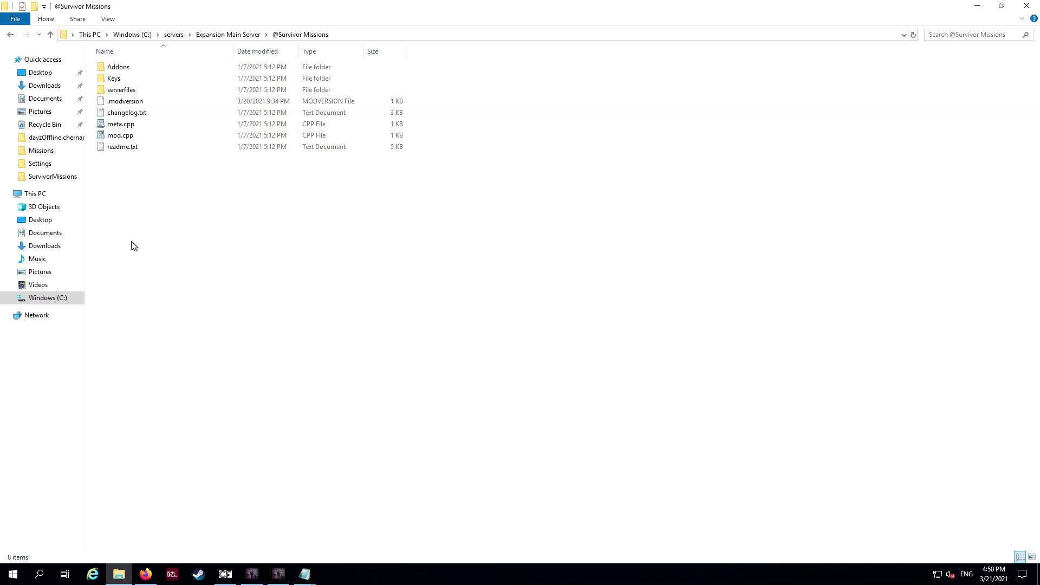
Step: Go to mpmissions\dayzOffline.chernarusplus\SurvivorMissionModule in Expansion Main Server and select the EventsWorldData_chernarusplus.c file
left_click(228, 35)
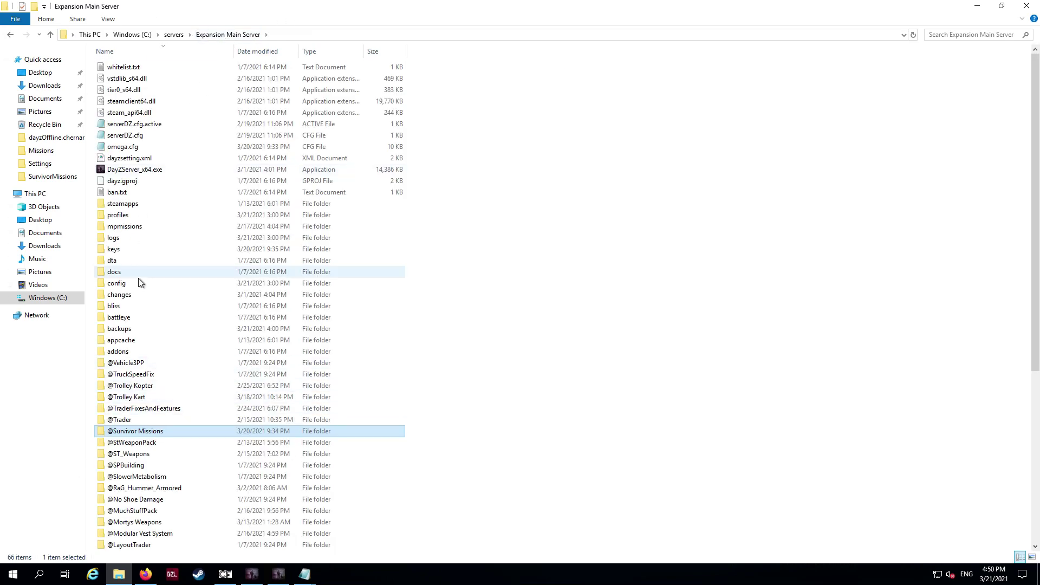
double_click(135, 227)
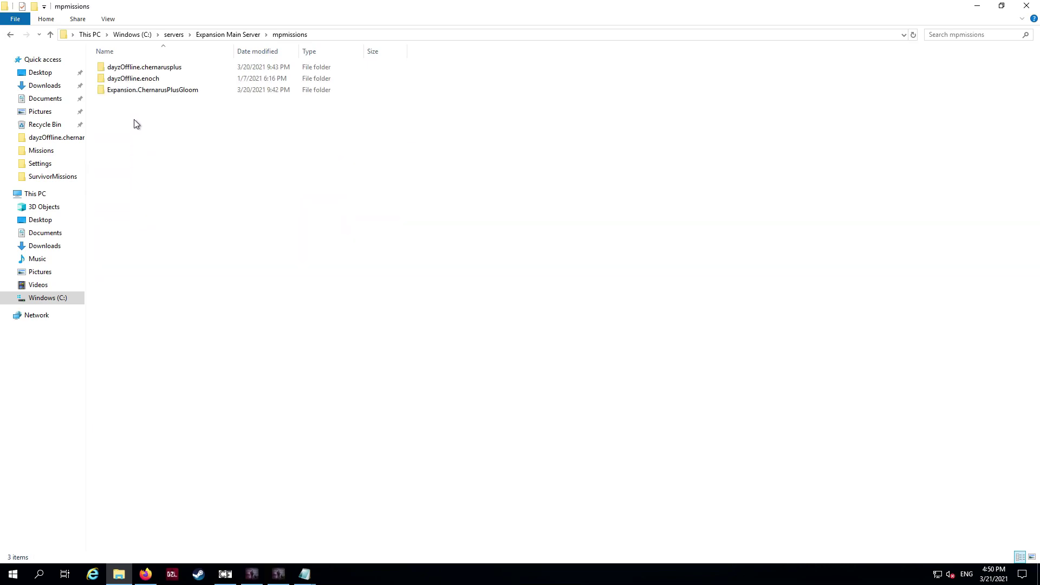
double_click(144, 68)
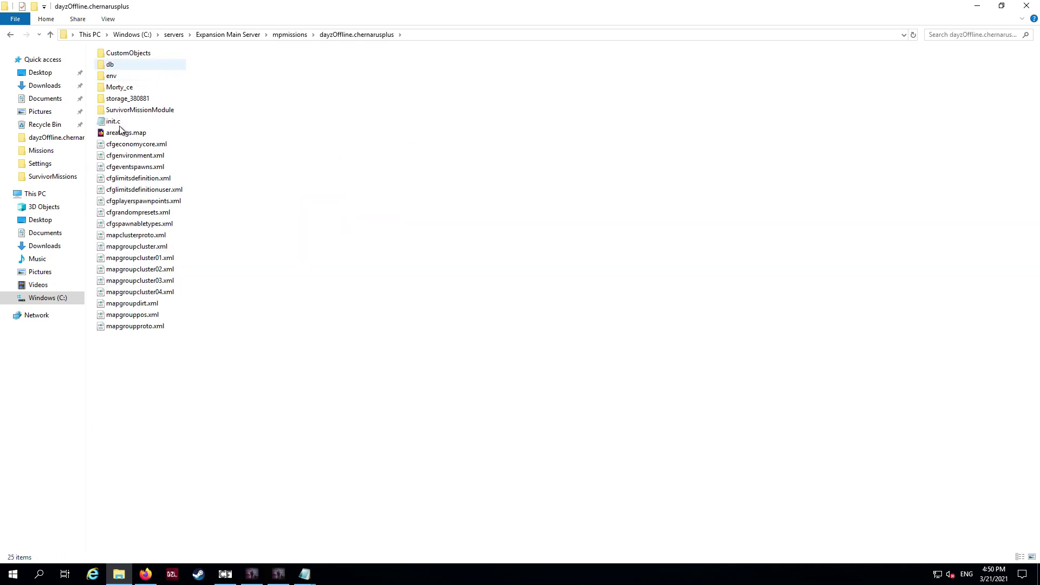
double_click(140, 111)
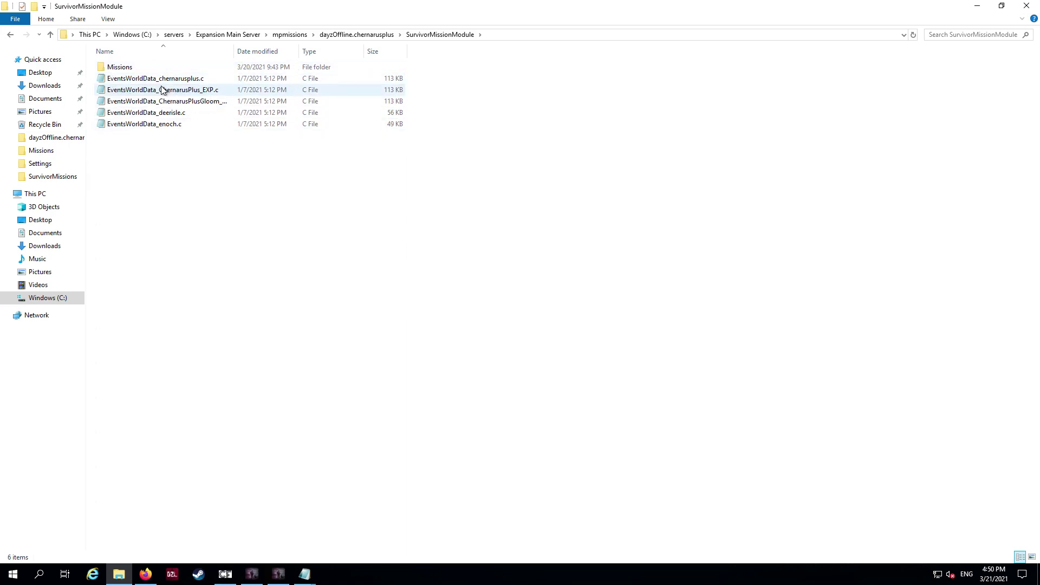
left_click(189, 83)
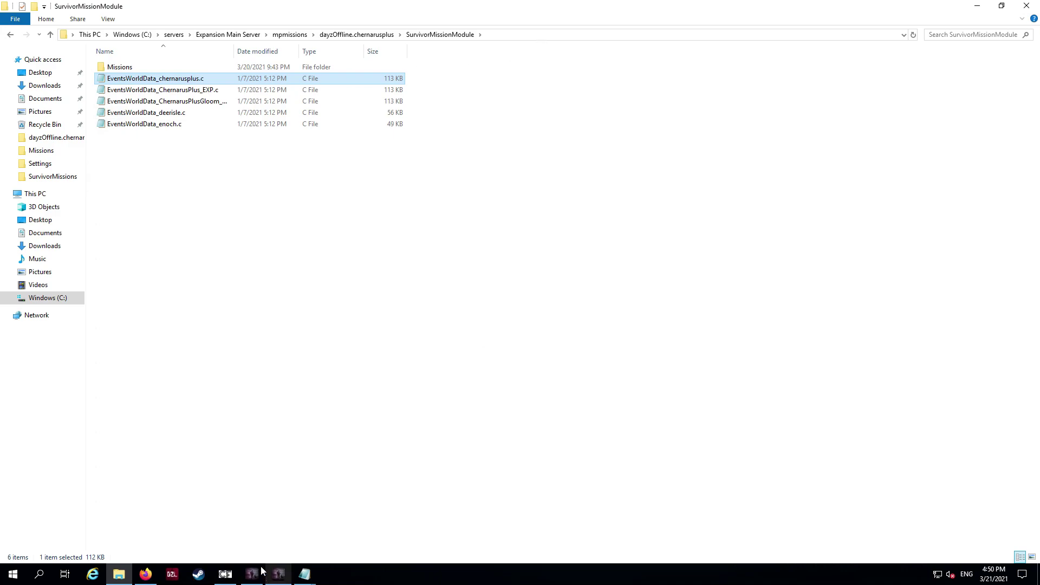
Step: Compare the file name in the first MissionSettings.c include path with EventsWorldData_chernarusplus.c in the SurvivorMissionModule folder
left_click(305, 573)
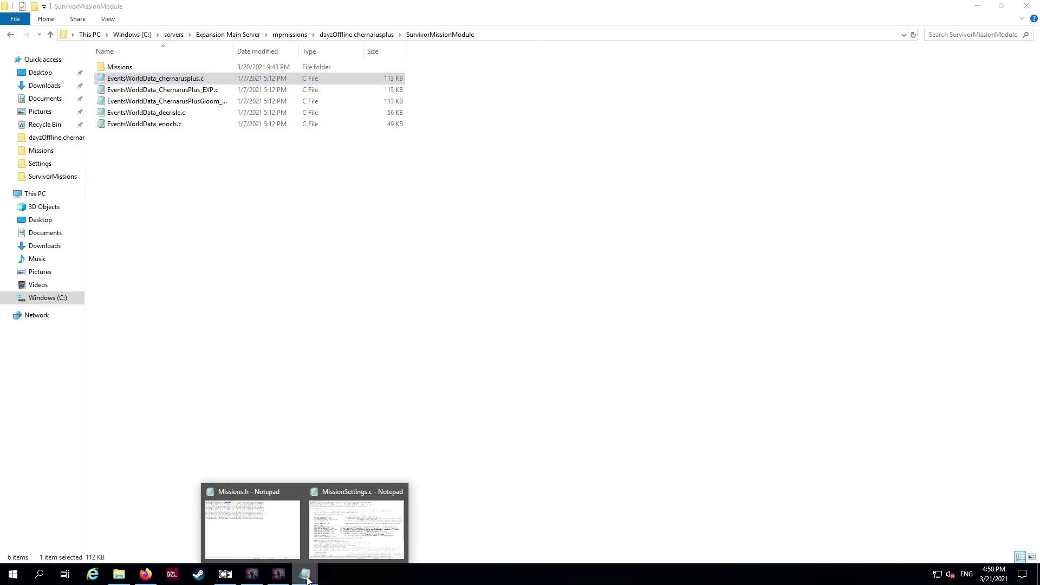
left_click(358, 536)
left_click_drag(628, 112, 762, 113)
left_click_drag(713, 77, 773, 167)
left_click_drag(210, 79, 169, 76)
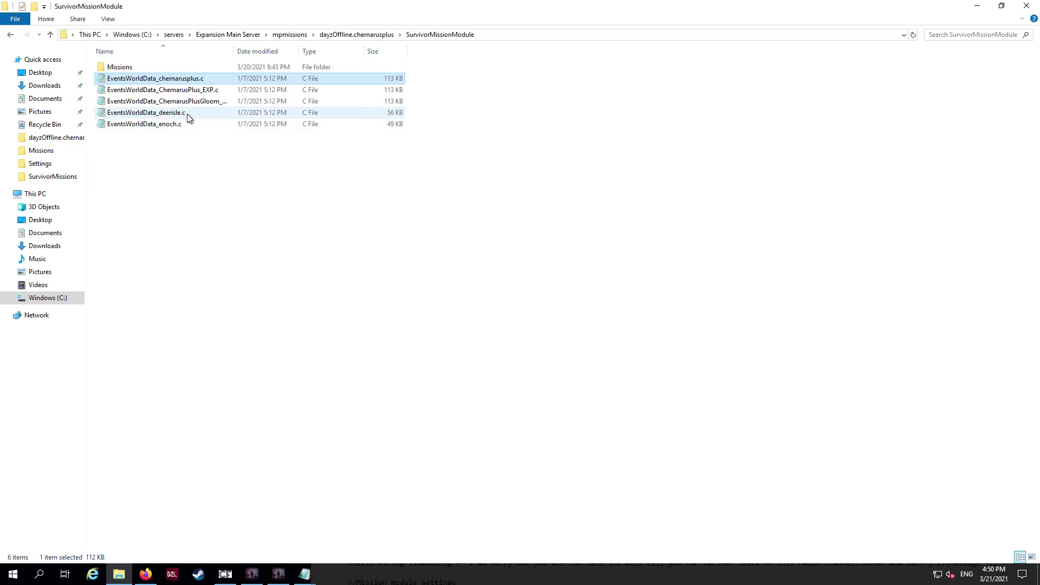
Step: Return to MissionSettings.c and highlight EventsWorldData_chernarusplus.c in the first include path again
mouse_move(317, 566)
left_click(363, 507)
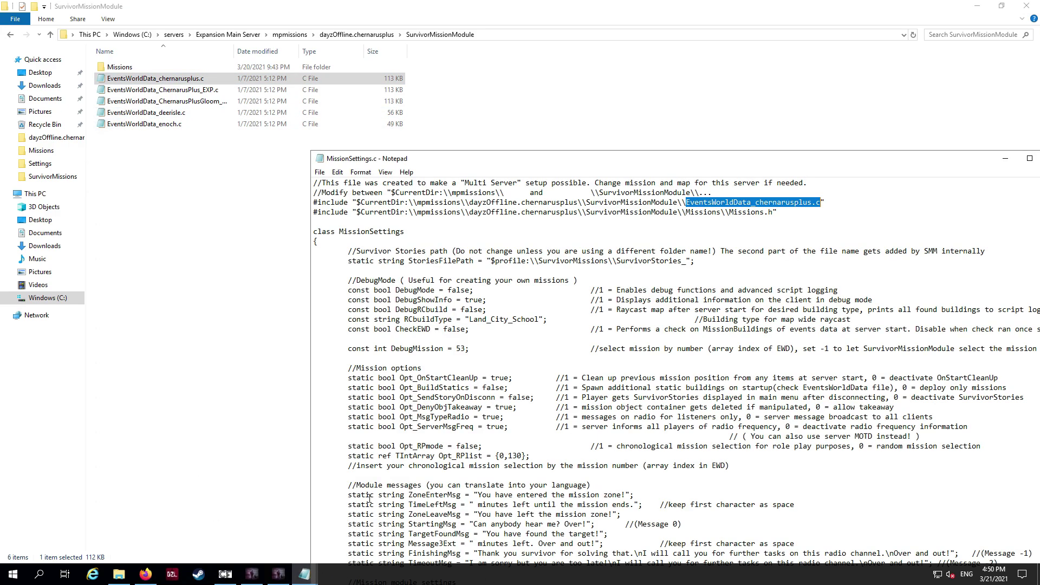
left_click(751, 236)
left_click_drag(687, 203, 830, 205)
left_click(320, 172)
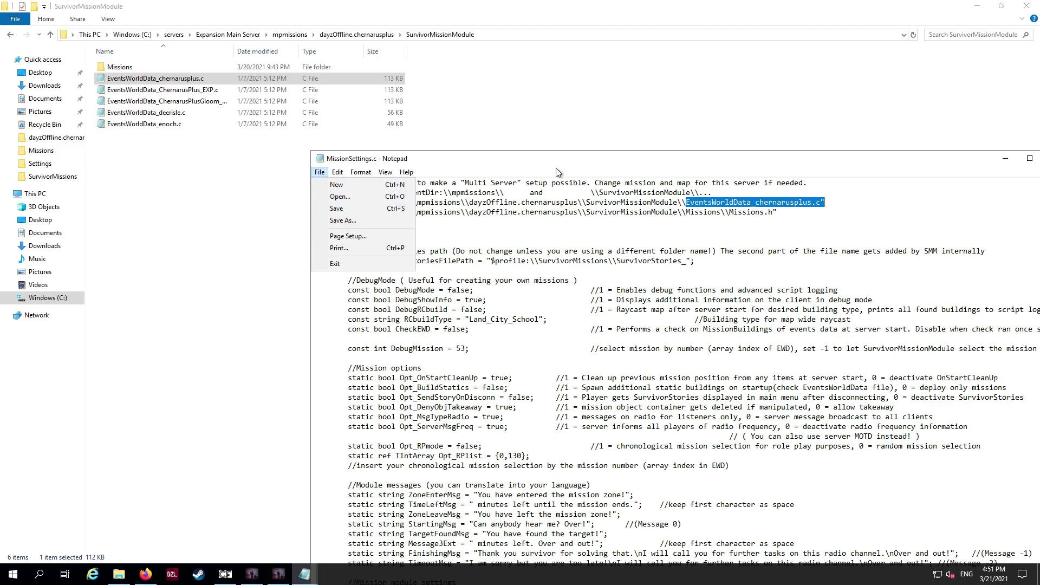
Step: Highlight the Opt_SendStoryOnDisconn line under Mission options in MissionSettings.c
left_click_drag(558, 173, 464, 83)
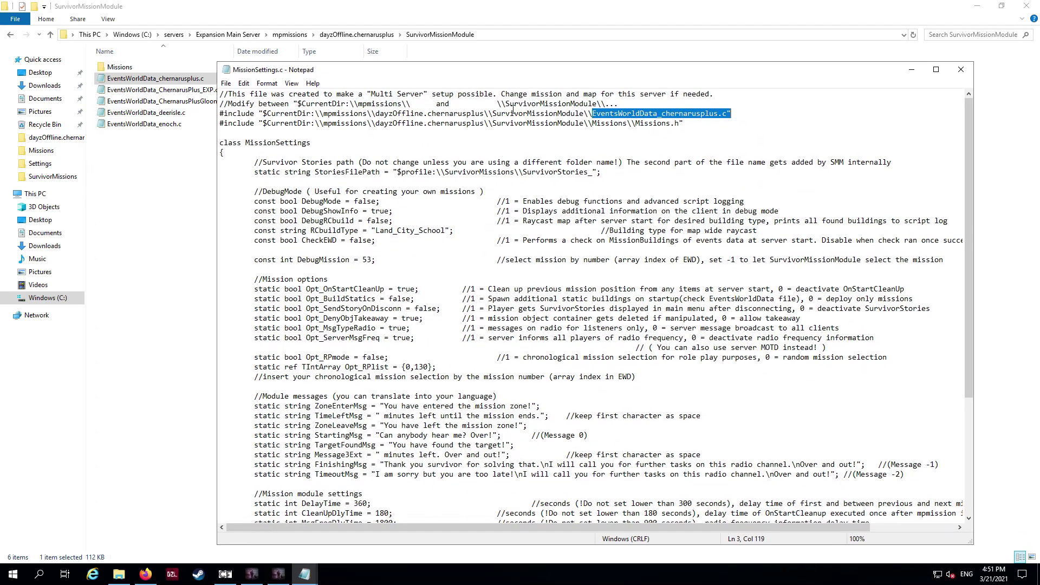
left_click_drag(486, 71, 461, 11)
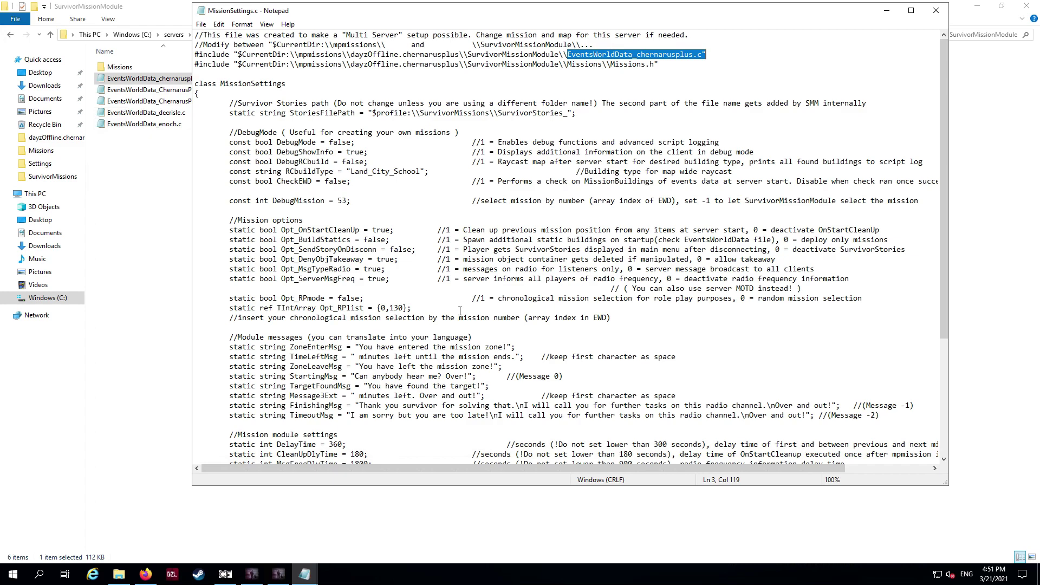
left_click_drag(228, 252, 422, 251)
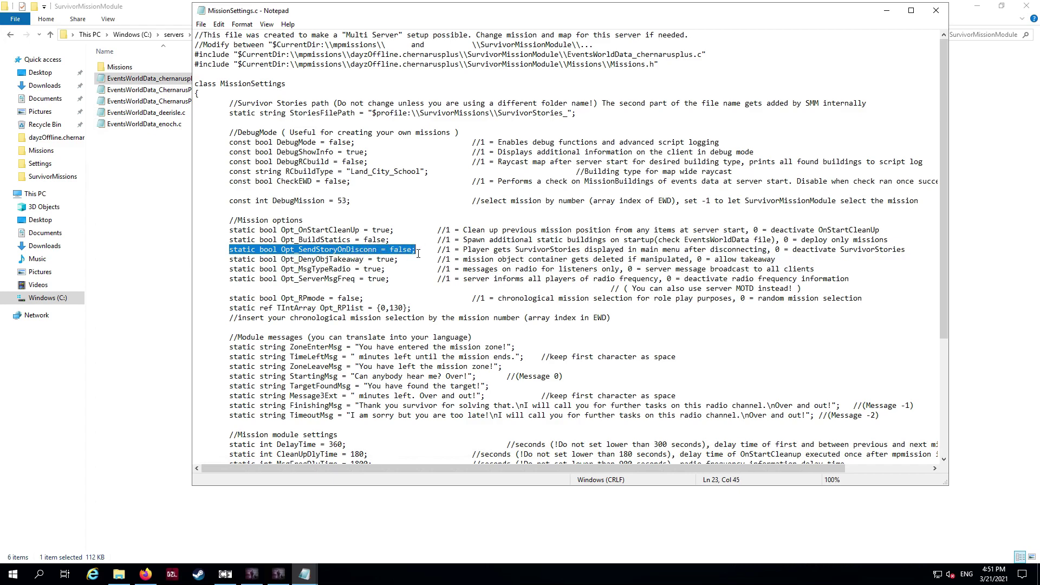
left_click(413, 250)
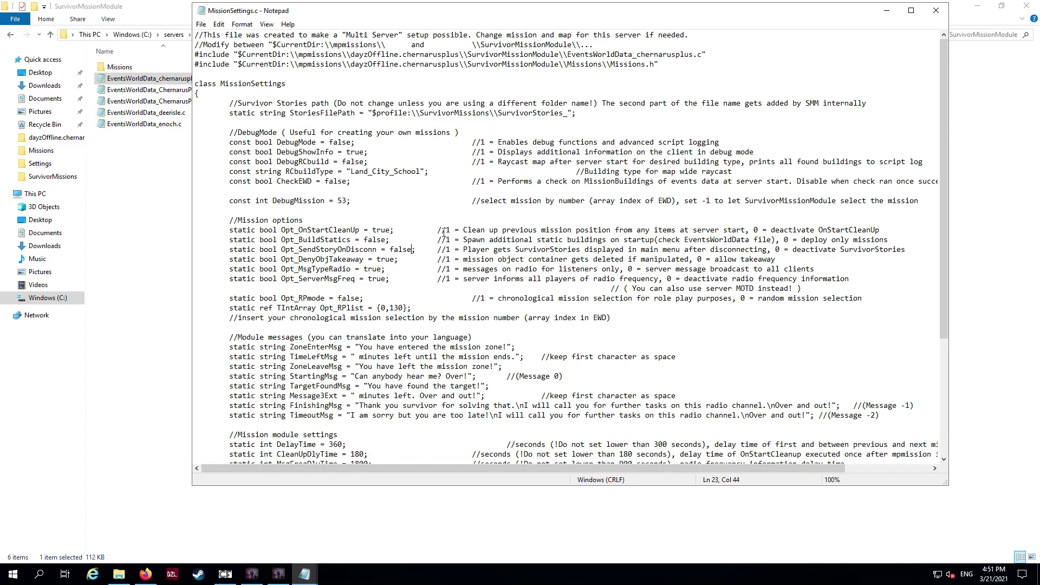
Step: Save MissionSettings.c and close it
left_click(201, 24)
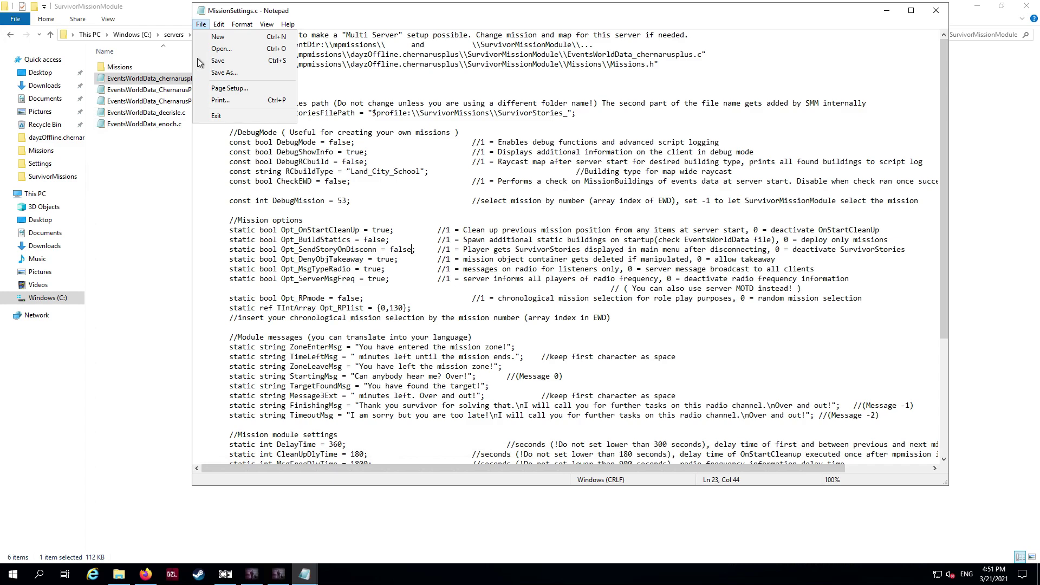
left_click(218, 60)
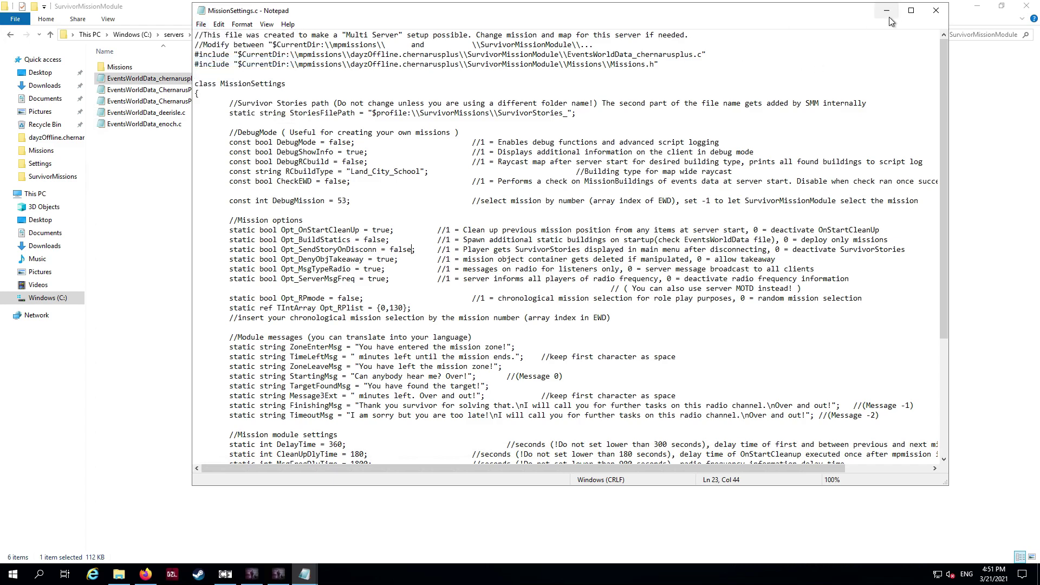
left_click(939, 11)
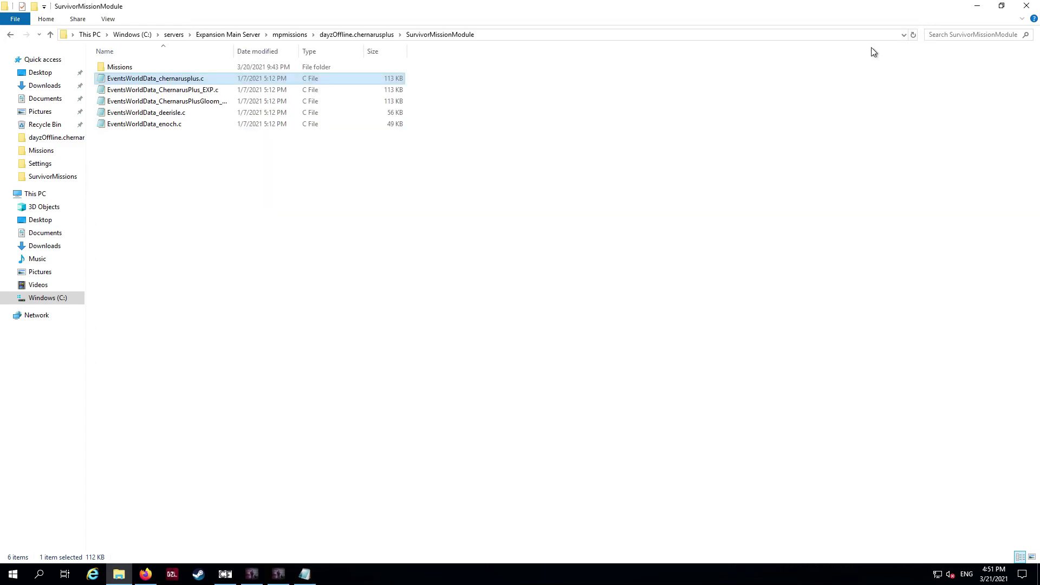
Step: Open Apartment.c from the Missions subfolder, look through its mission parameters, messages and spawnpoints, and close it
double_click(171, 67)
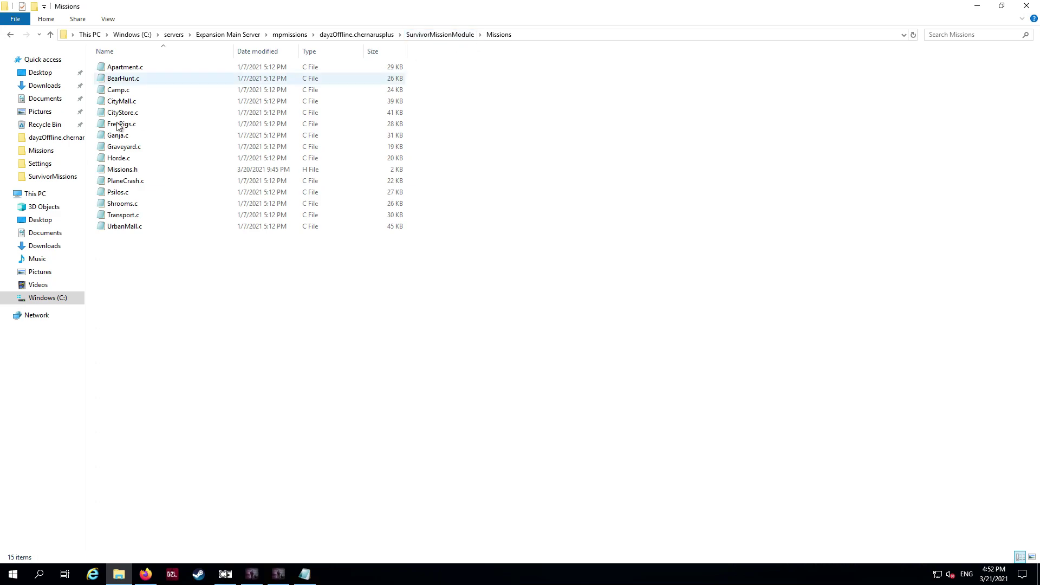
double_click(123, 68)
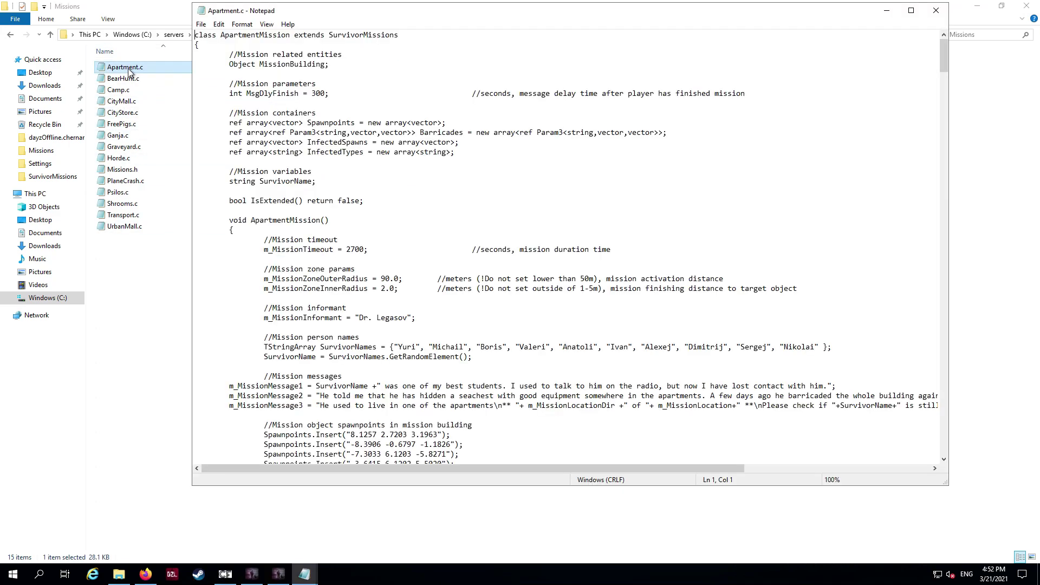
scroll(328, 241, "down", 3)
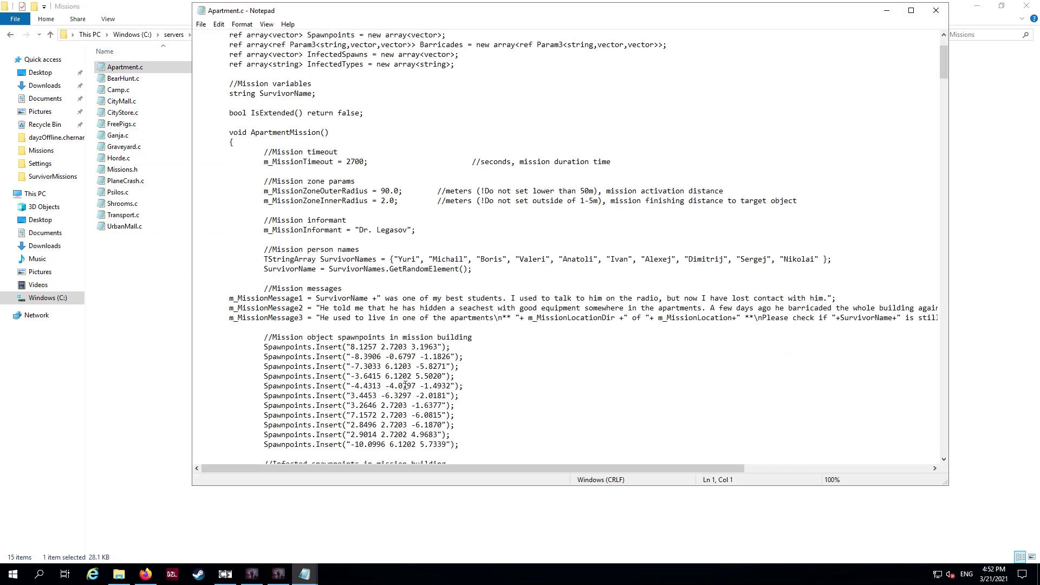
scroll(408, 387, "down", 4)
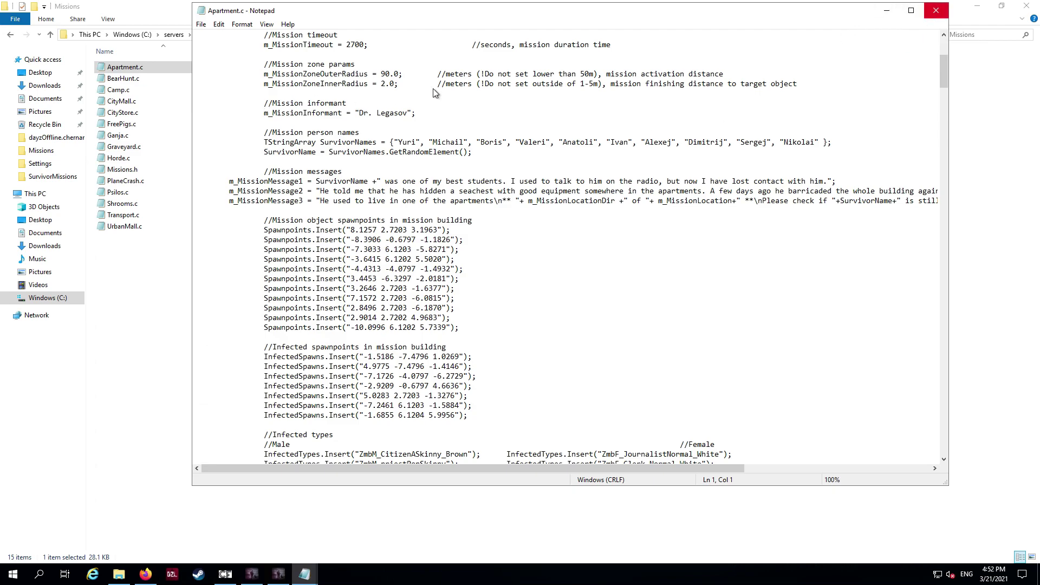
left_click(936, 11)
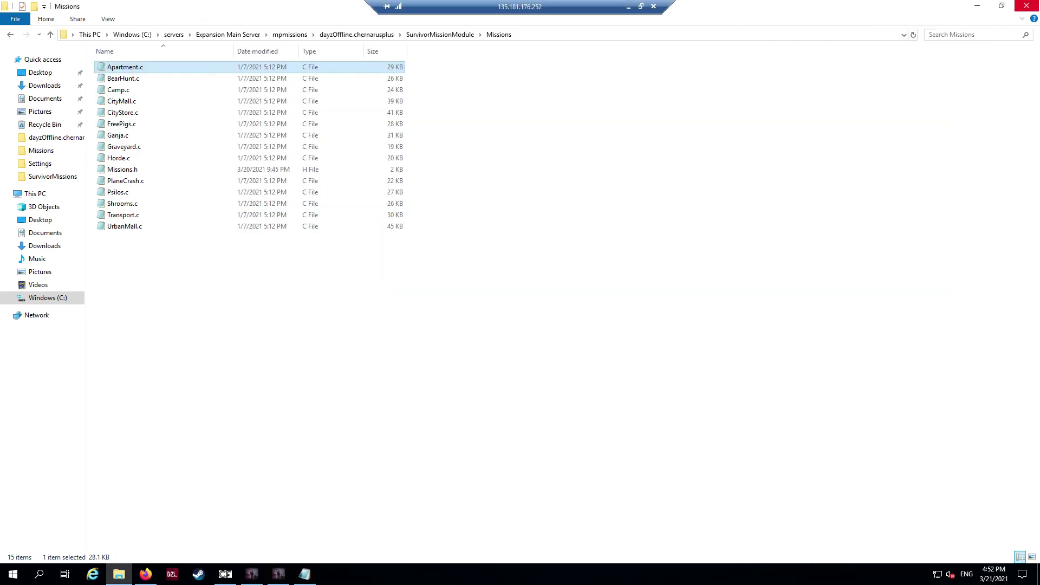
Step: Close the Missions folder window and the open Missions.h file
left_click(1030, 5)
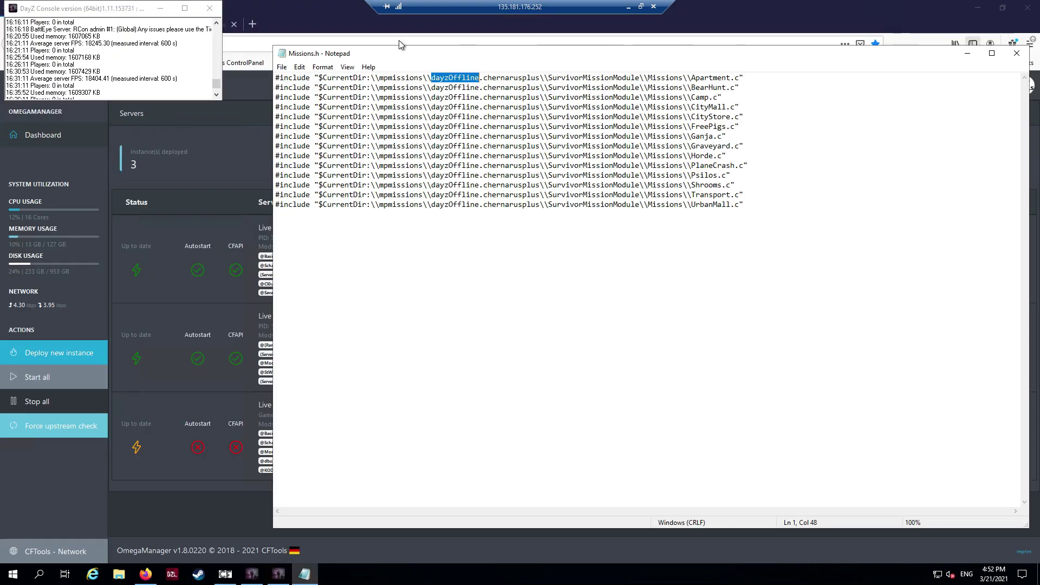
left_click(1017, 53)
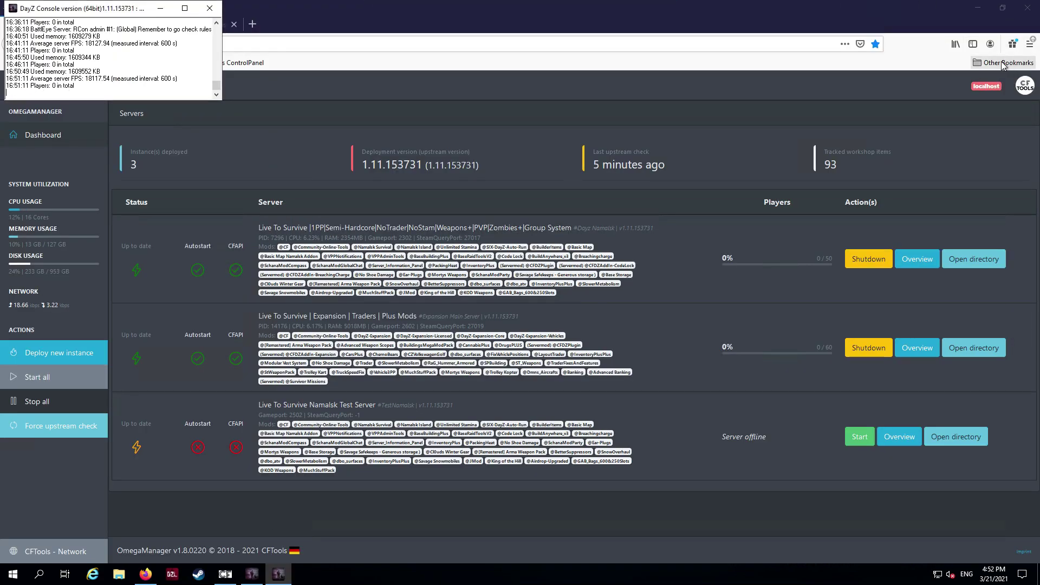